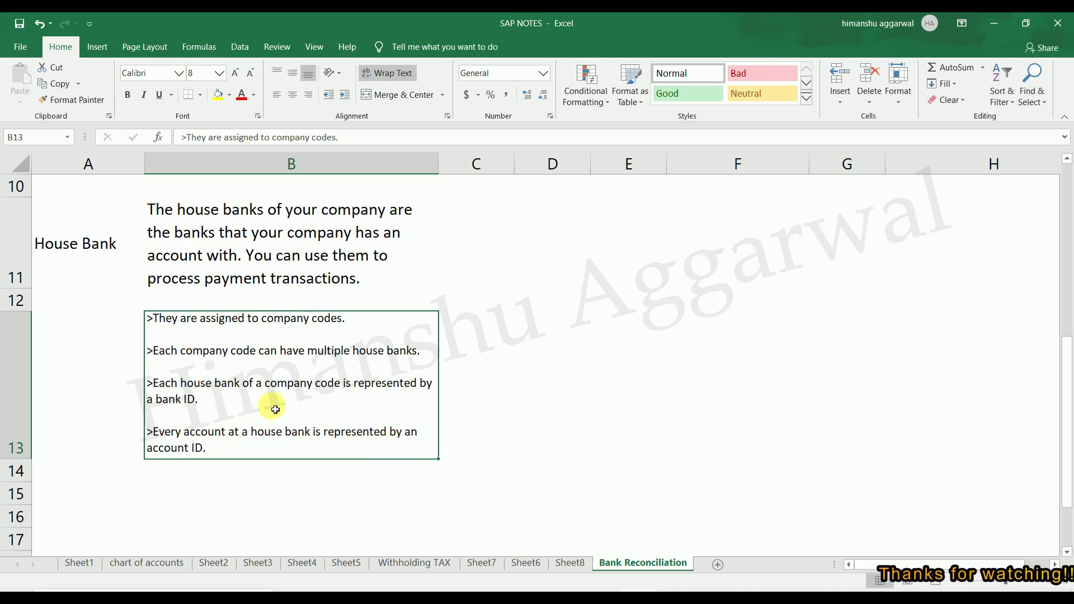
Scroll the Bank Reconciliation sheet to the top and select House Bank Creation (FI12) in B2.
scroll(273, 407, up, 2)
scroll(503, 364, up, 1)
scroll(372, 358, down, 2)
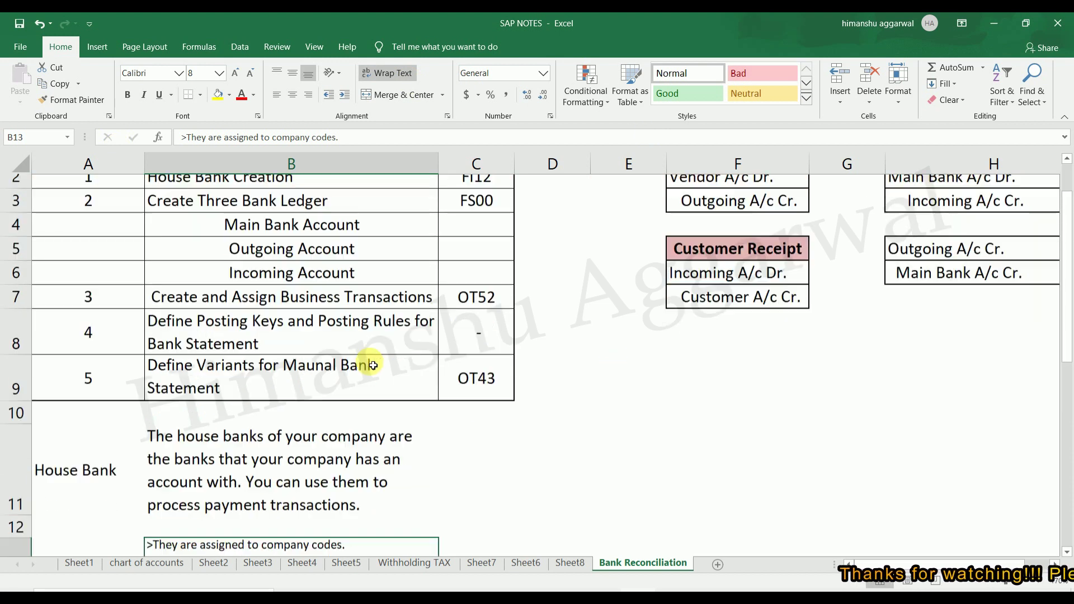
scroll(290, 376, up, 2)
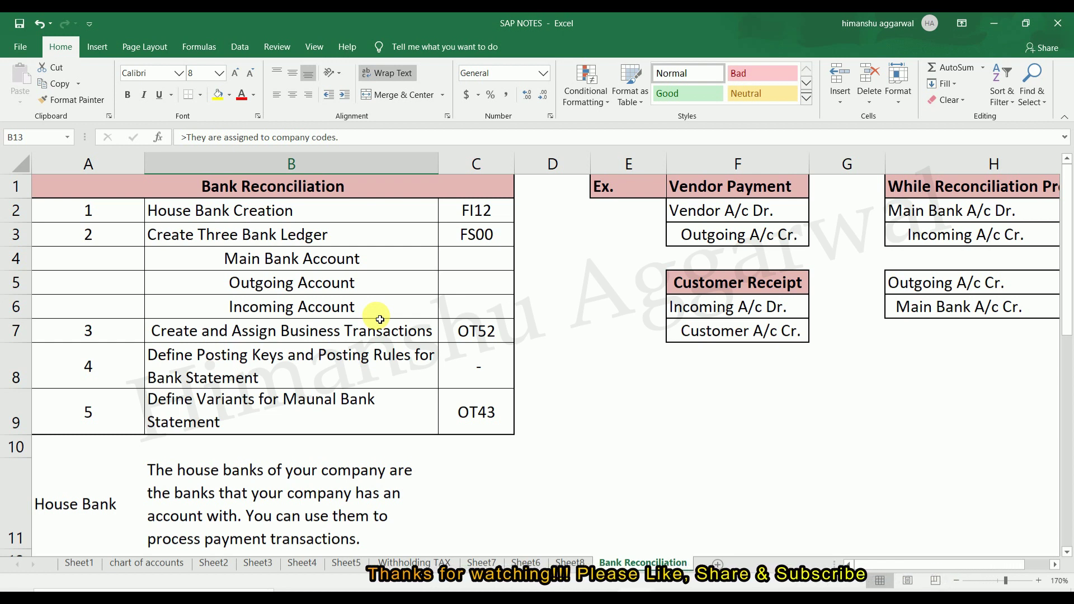
click(290, 218)
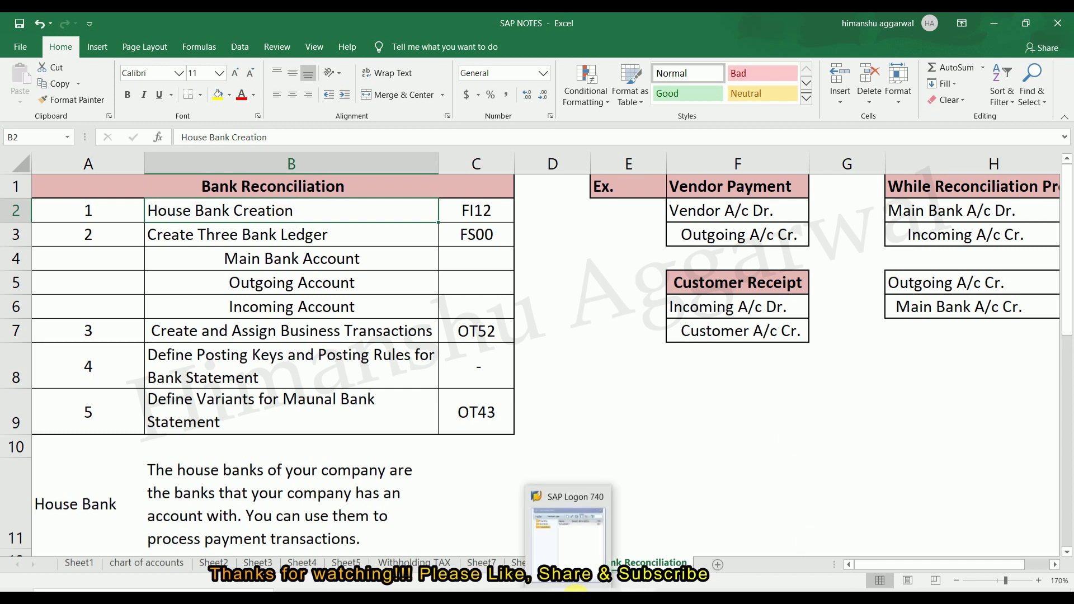
Run SPRO and execute Financial Accounting (New) > Bank Accounting > Bank Accounts > Define House Banks.
click(571, 592)
text(spro)
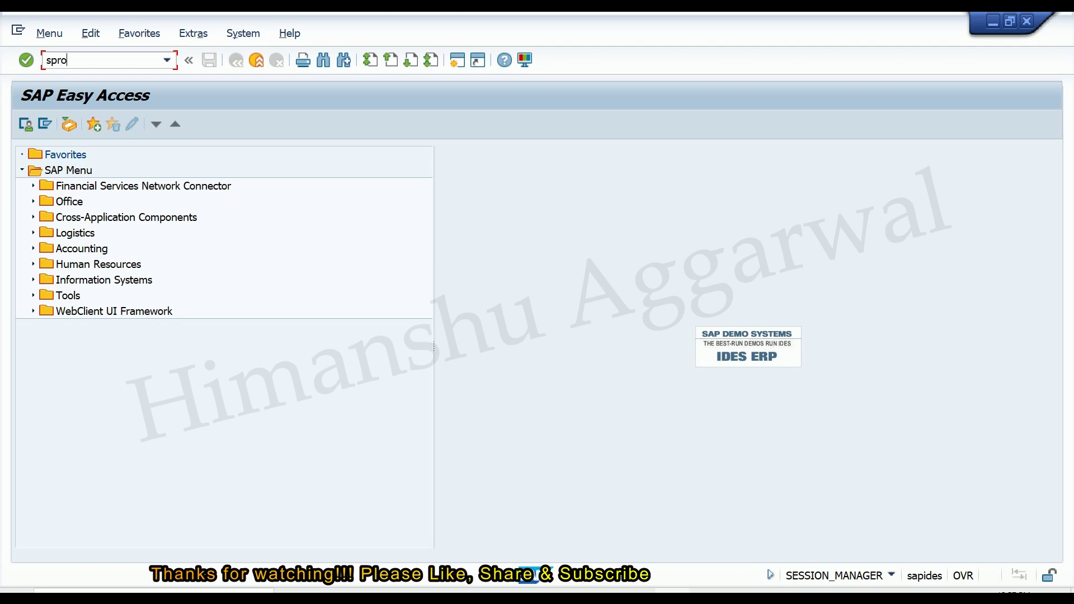
key(Return)
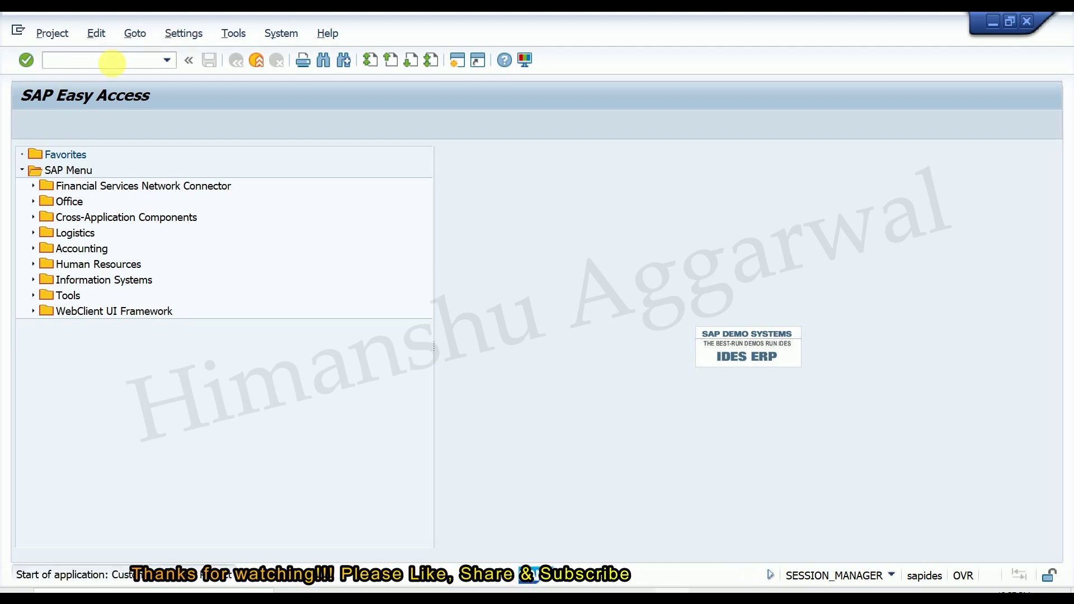
click(108, 127)
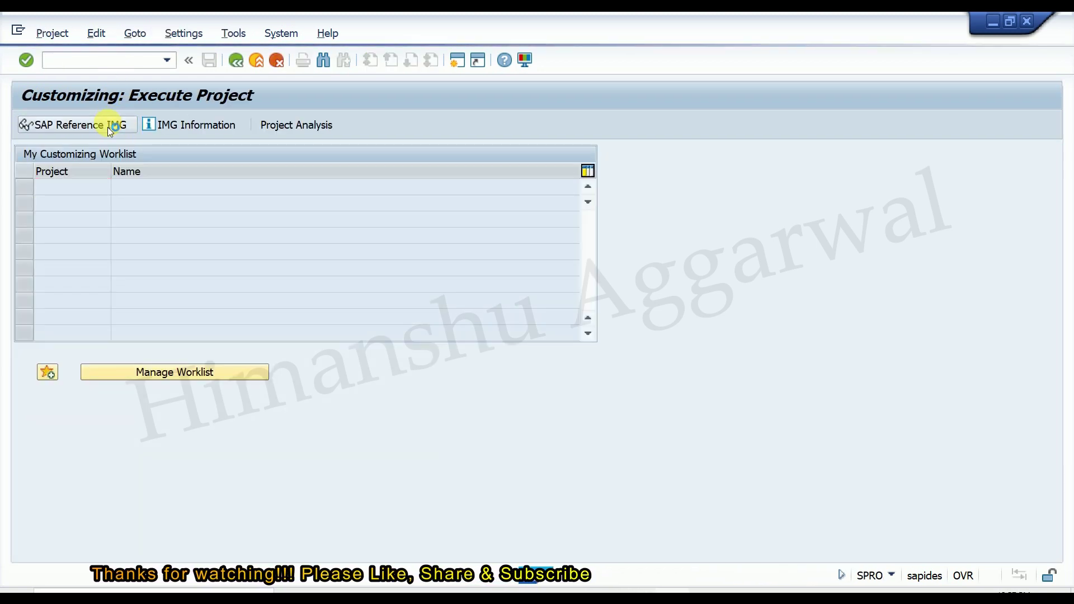
click(33, 404)
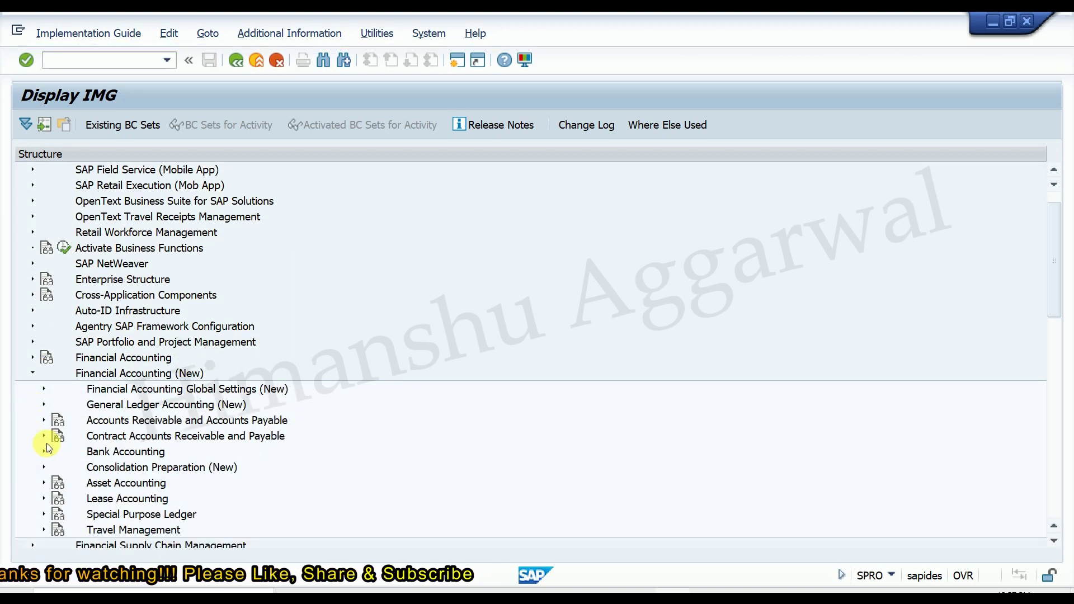
click(43, 452)
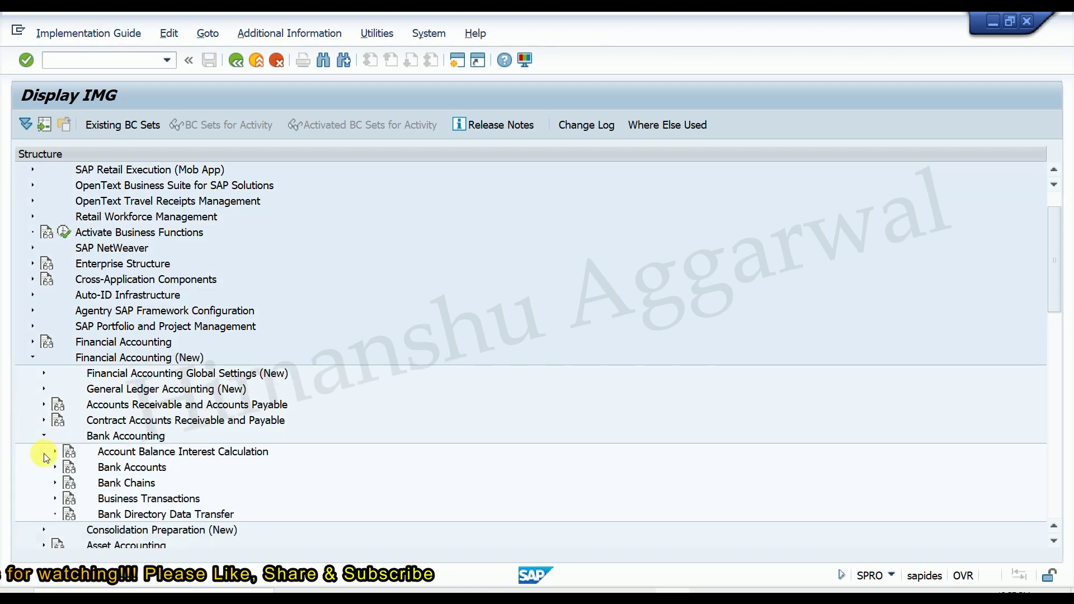
click(55, 451)
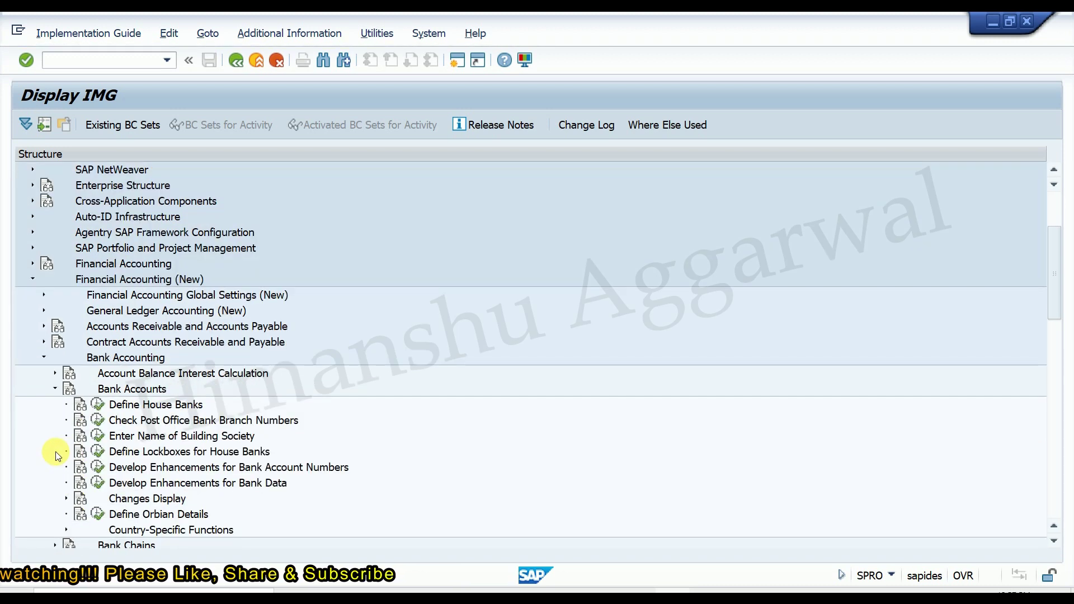
click(98, 404)
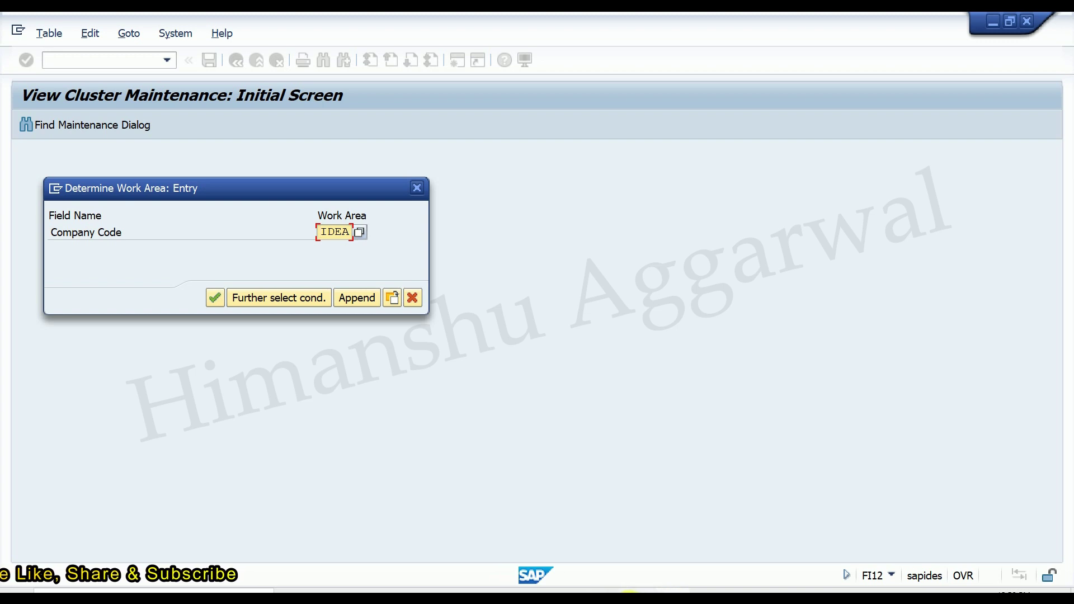
Set IDEA as the company code work area for the house bank activity.
click(671, 591)
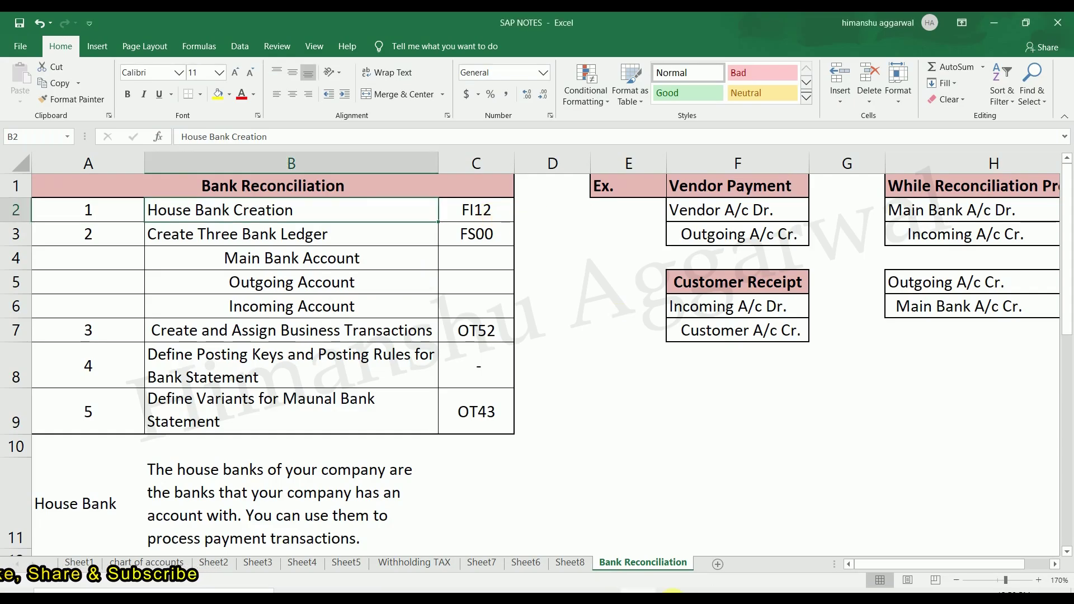
click(671, 592)
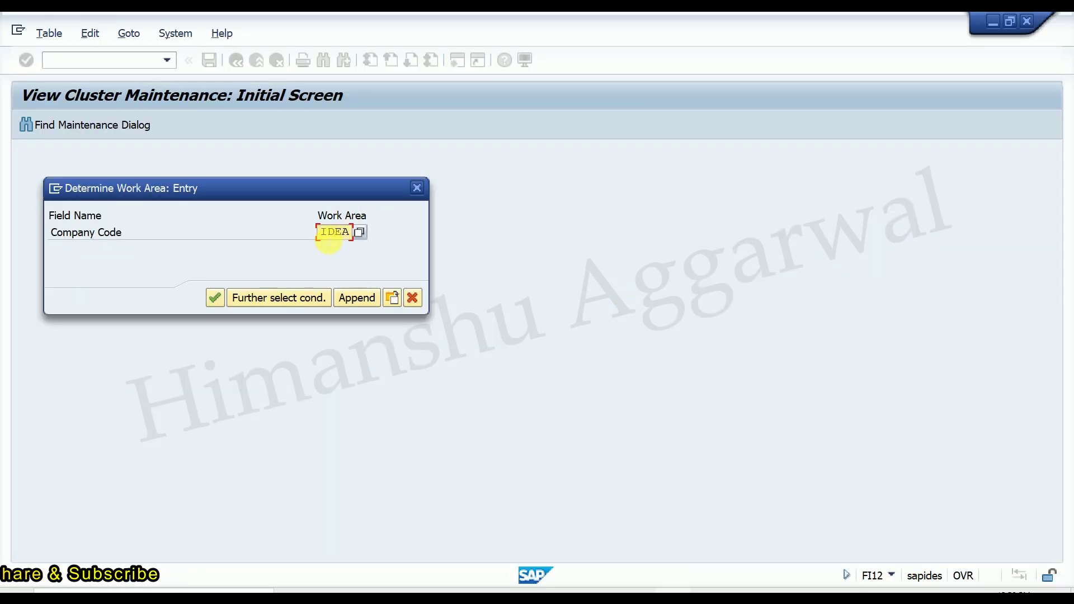
key(BackSpace)
key(BackSpace)
key(BackSpace)
key(BackSpace)
text(idea)
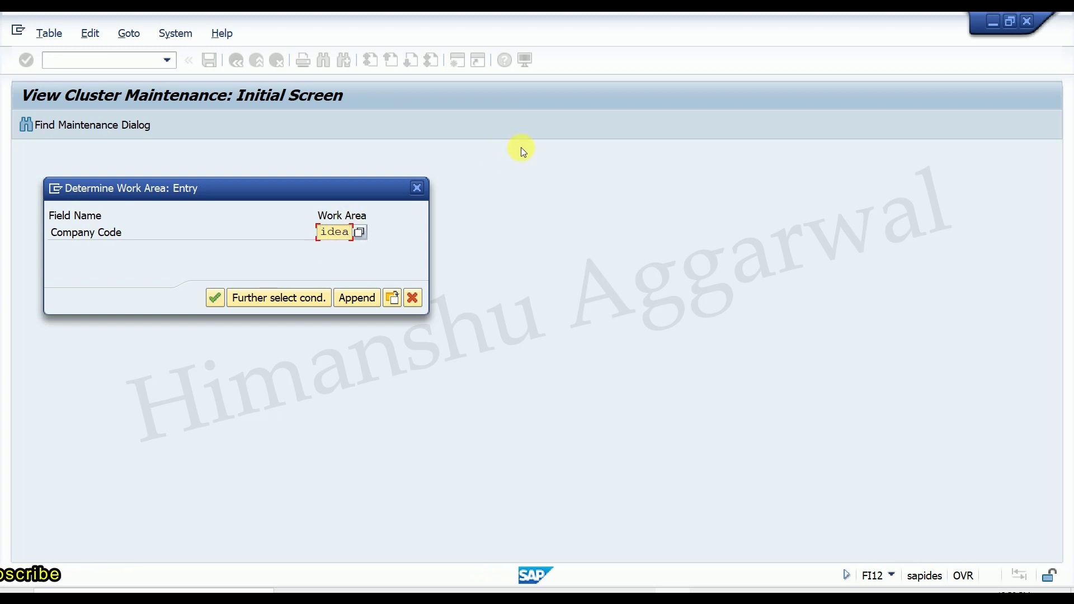
key(Return)
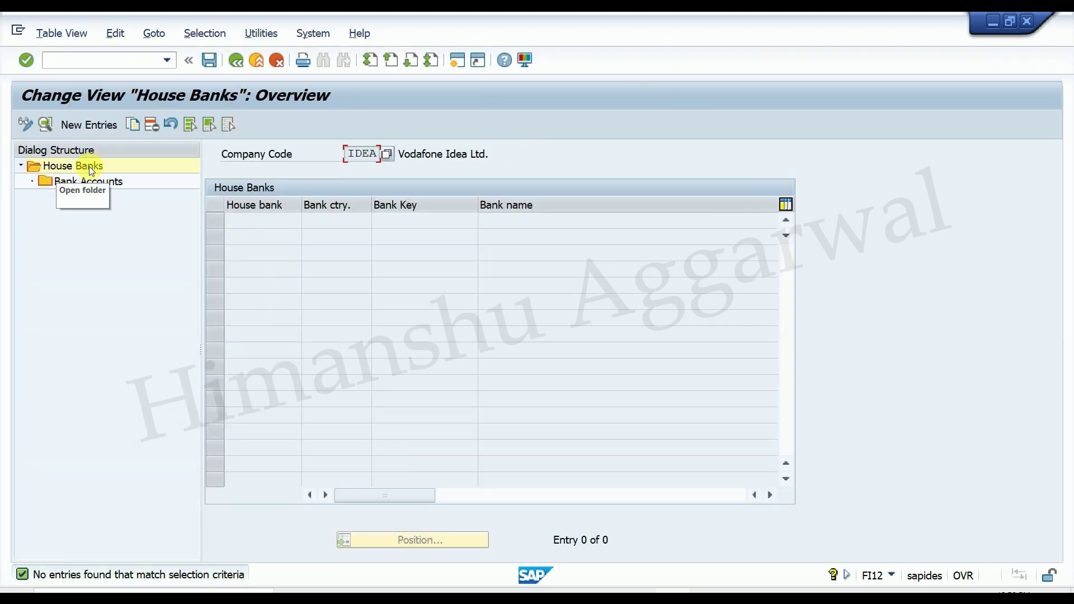
Add a new house bank entry ICICH with bank country IN.
click(86, 124)
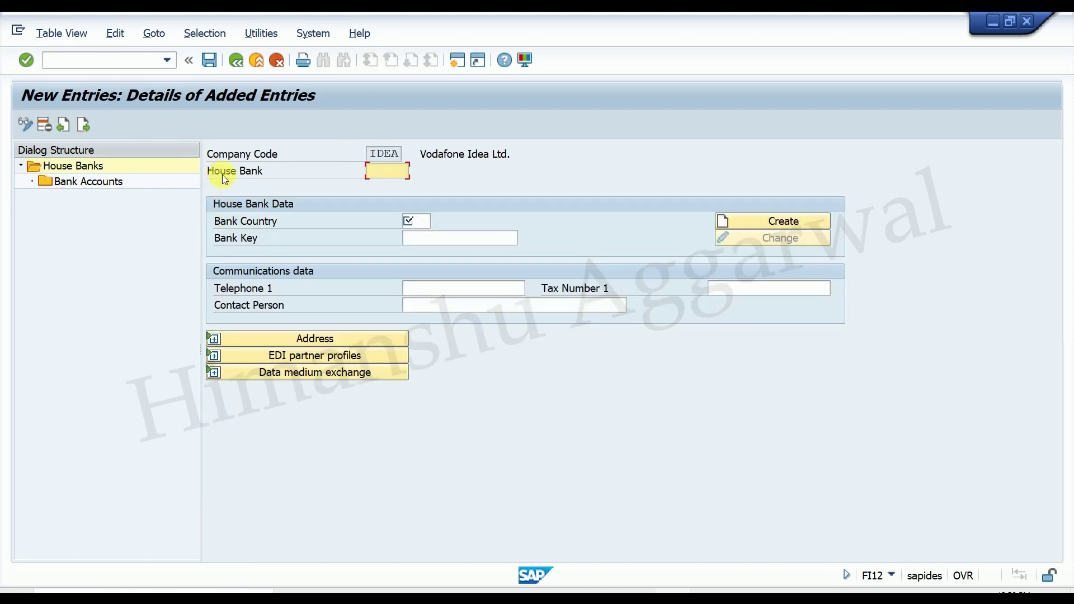
text(ici)
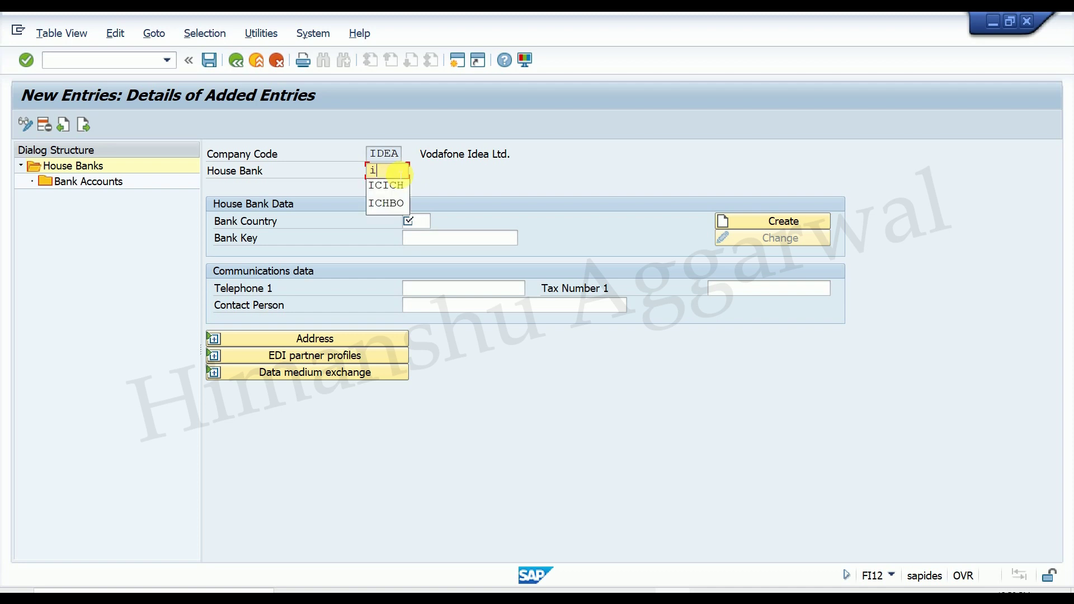
click(395, 185)
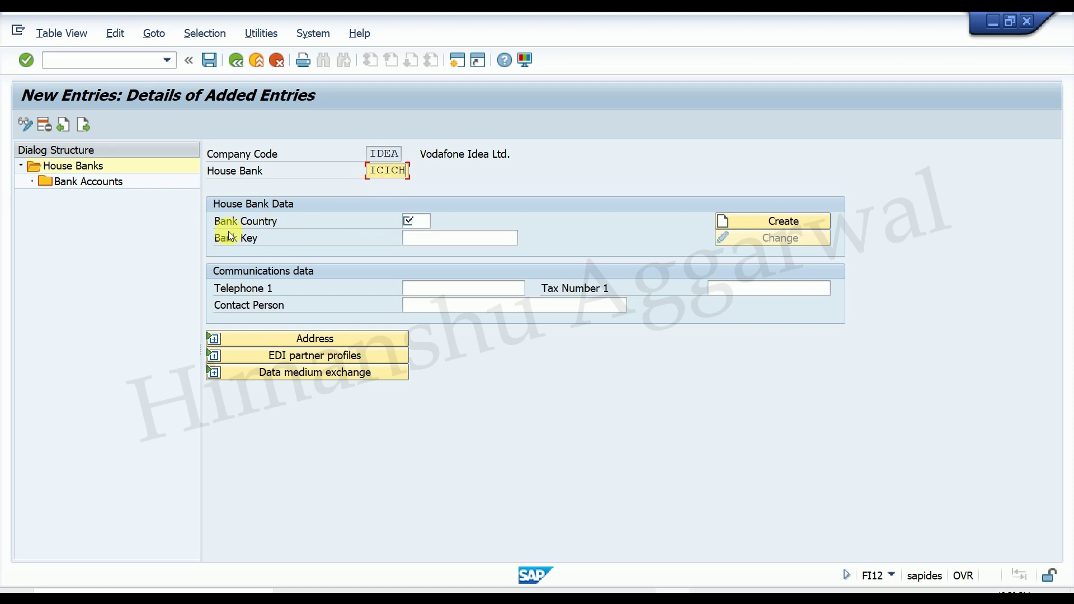
click(418, 221)
text(in)
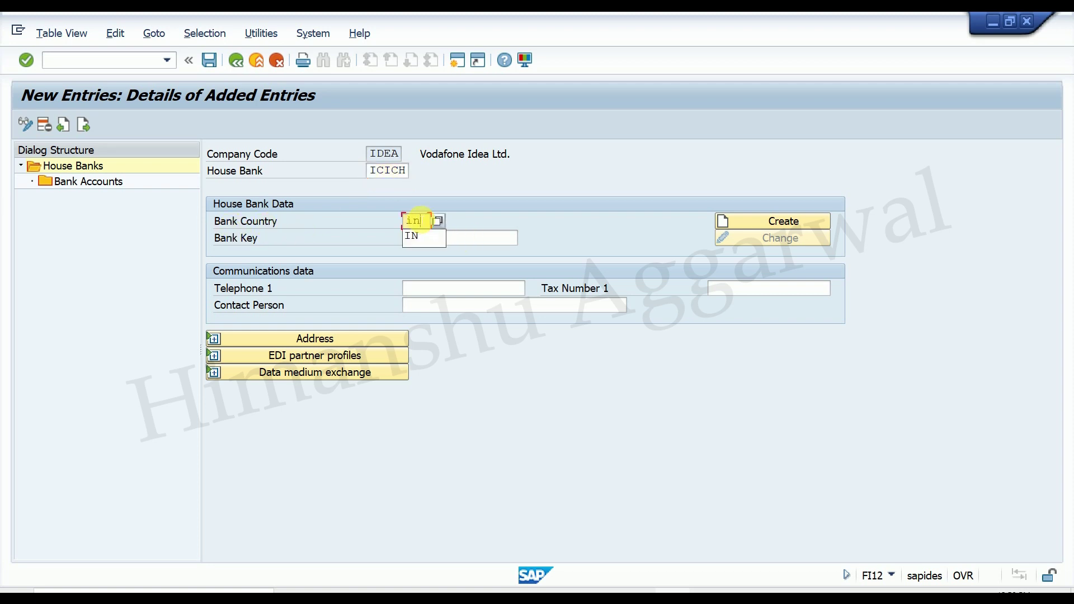
click(475, 239)
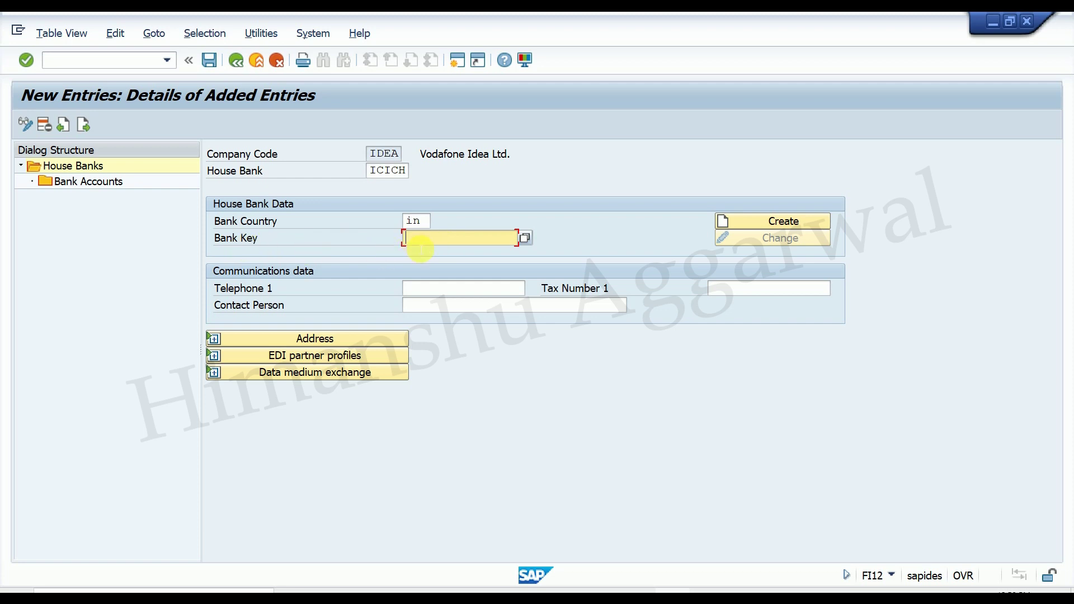
Enter bank key ICICI00013 and create its bank master data.
text(ic)
key(Down)
key(Return)
key(BackSpace)
key(BackSpace)
text(13)
click(751, 224)
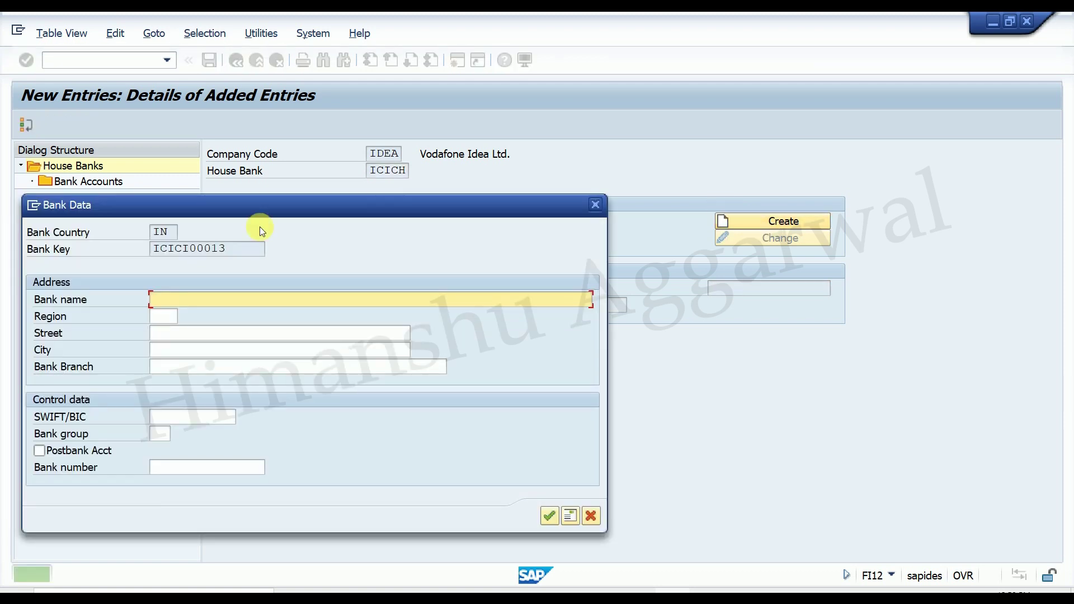
Set the bank name to ICICI BANK and reopen the bank data for address details.
drag(265, 204, 376, 216)
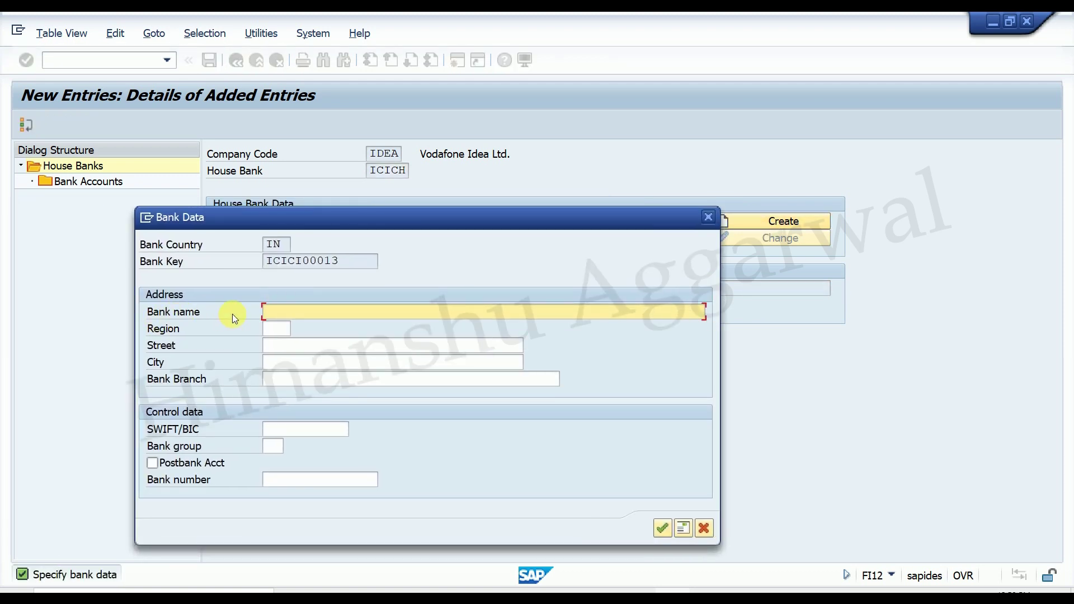
text(icici)
key(BackSpace)
key(BackSpace)
key(BackSpace)
key(BackSpace)
key(BackSpace)
text(ICICI BANK LT.)
key(BackSpace)
key(BackSpace)
key(BackSpace)
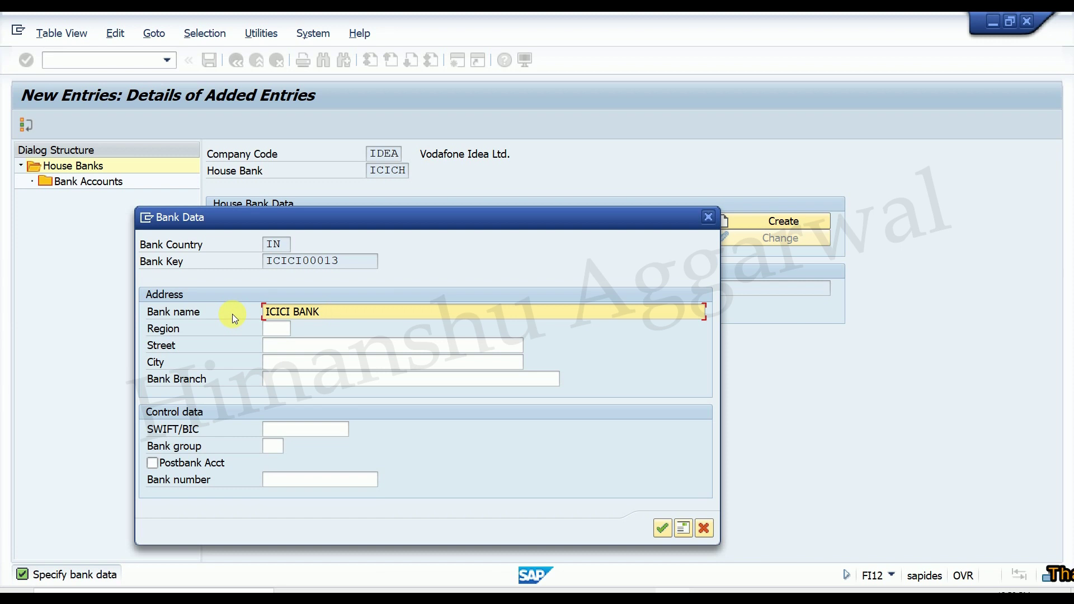
key(Return)
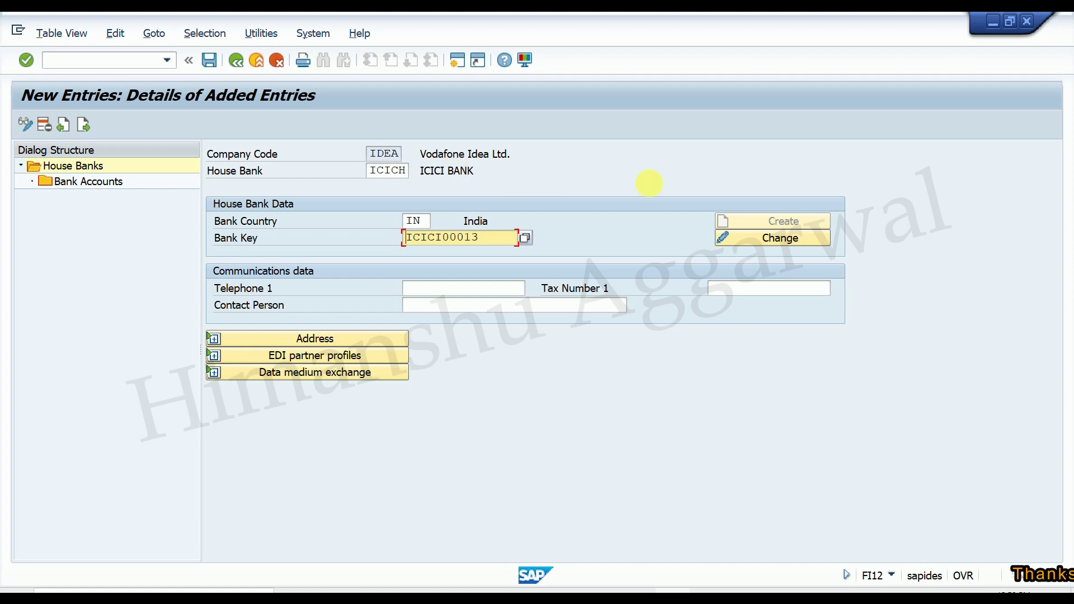
click(770, 234)
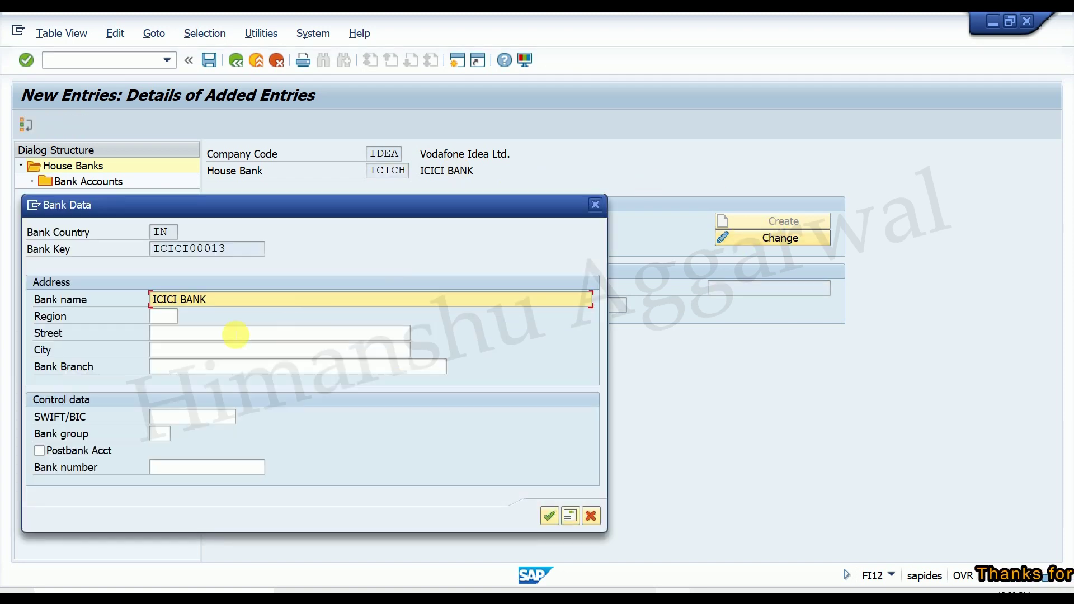
Choose region 30 (Delhi) and enter street Yamuna Vihar.
click(166, 316)
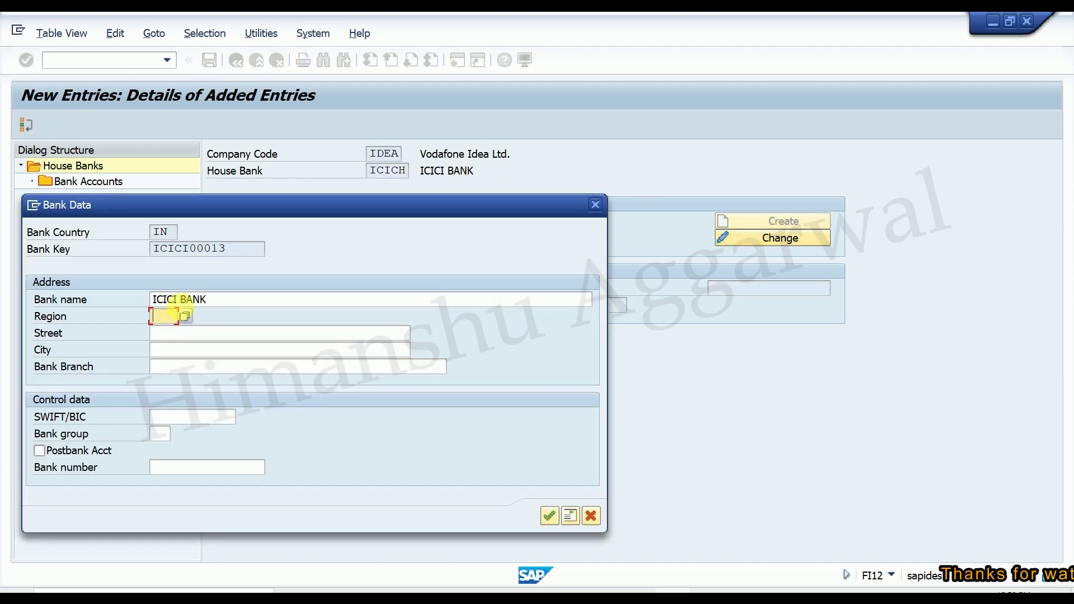
click(185, 332)
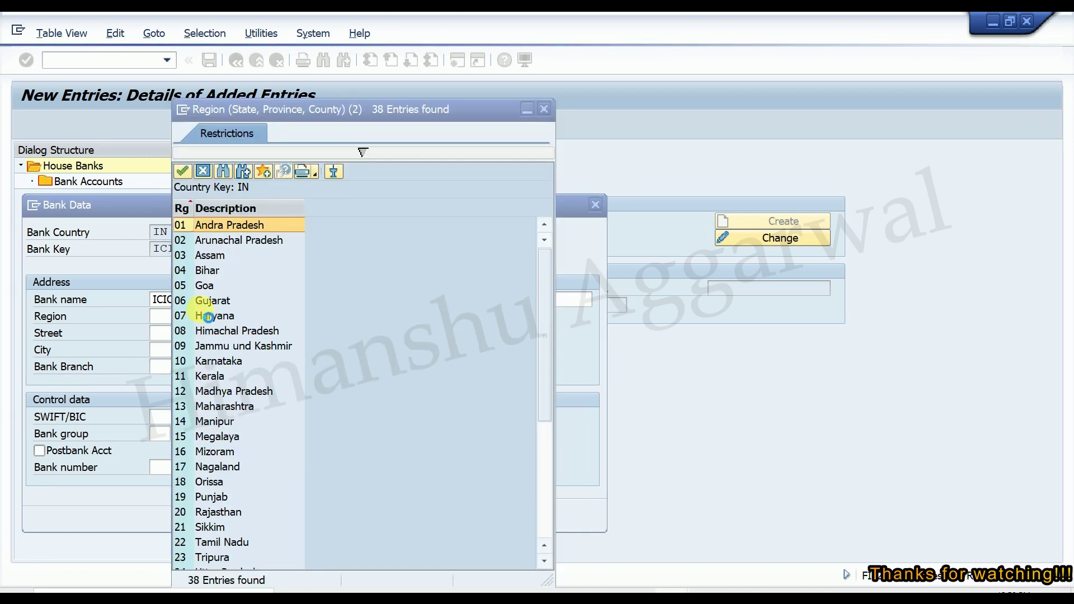
scroll(210, 316, down, 5)
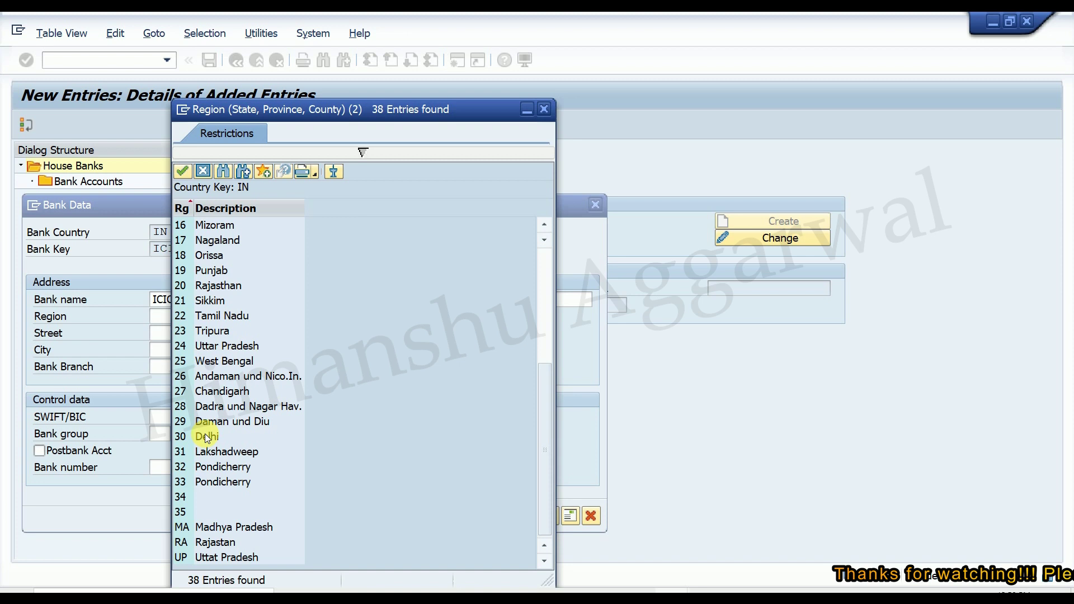
double_click(212, 436)
click(171, 338)
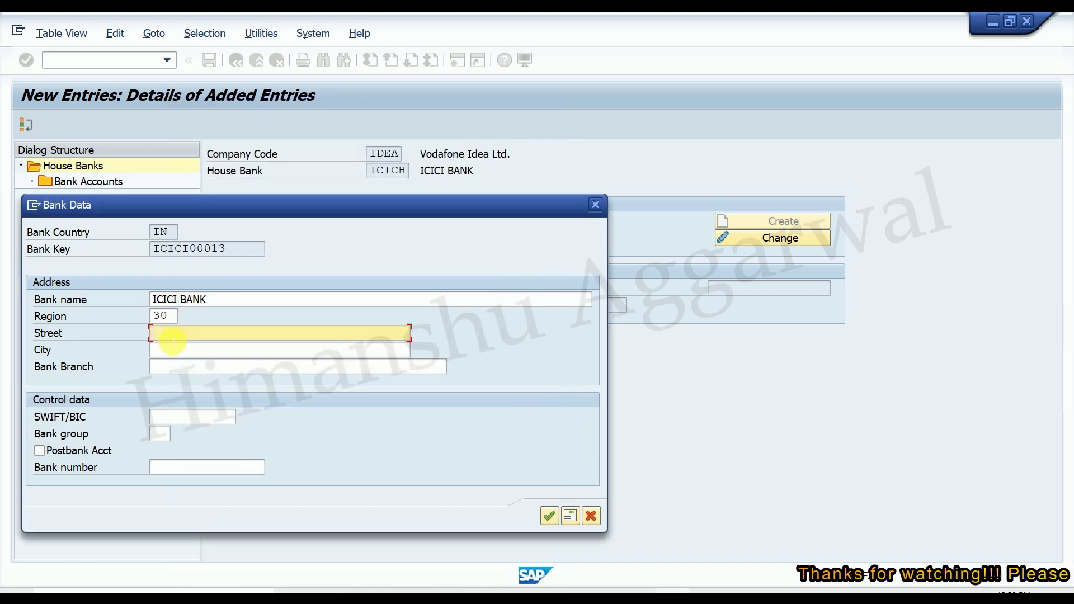
text(Bha)
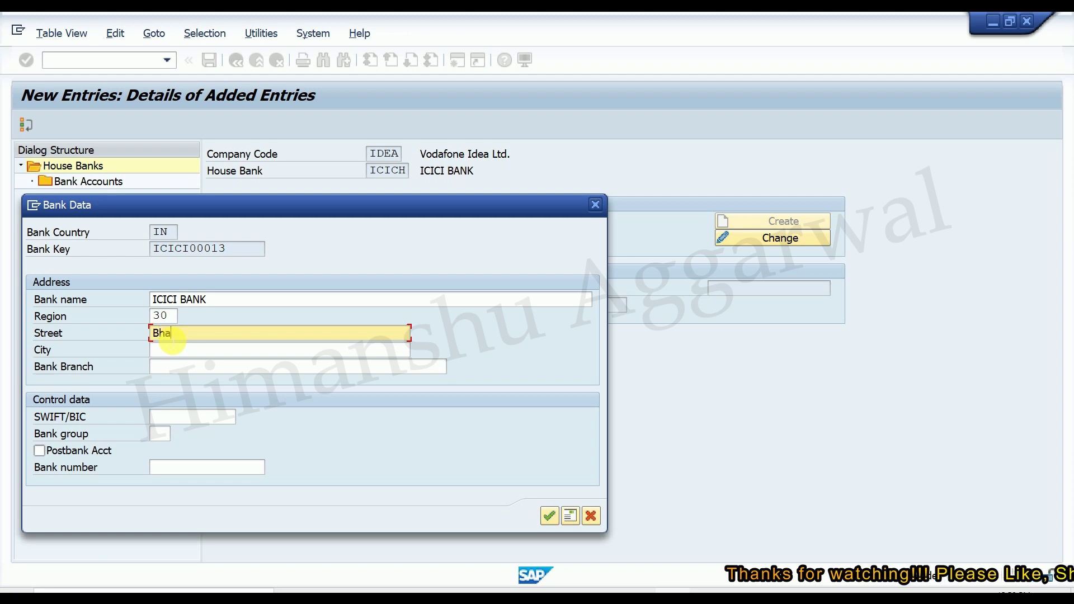
key(BackSpace)
text(Yam)
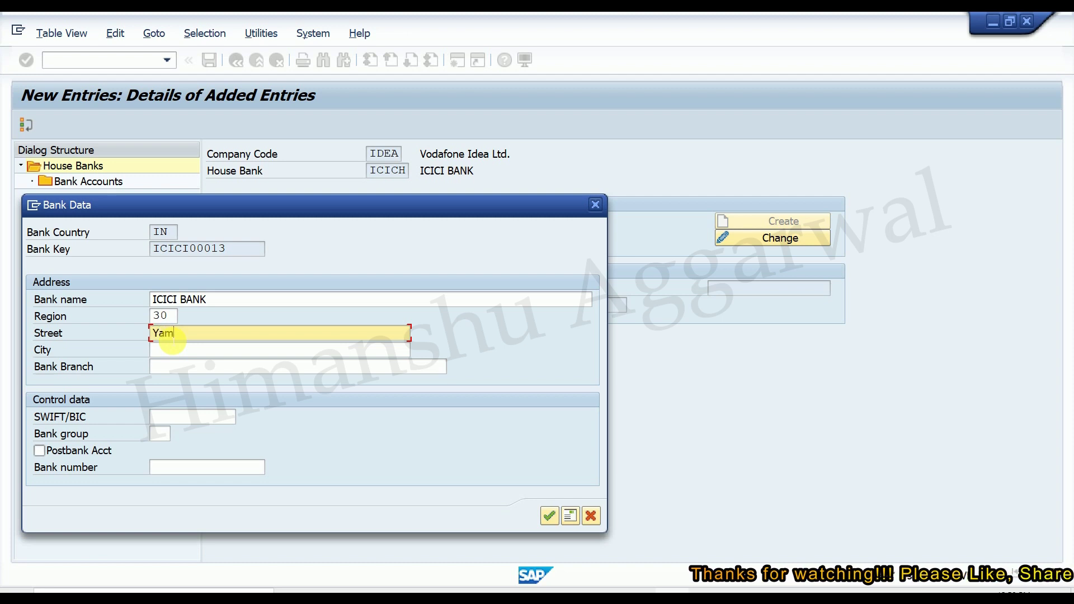
text(una Vihar)
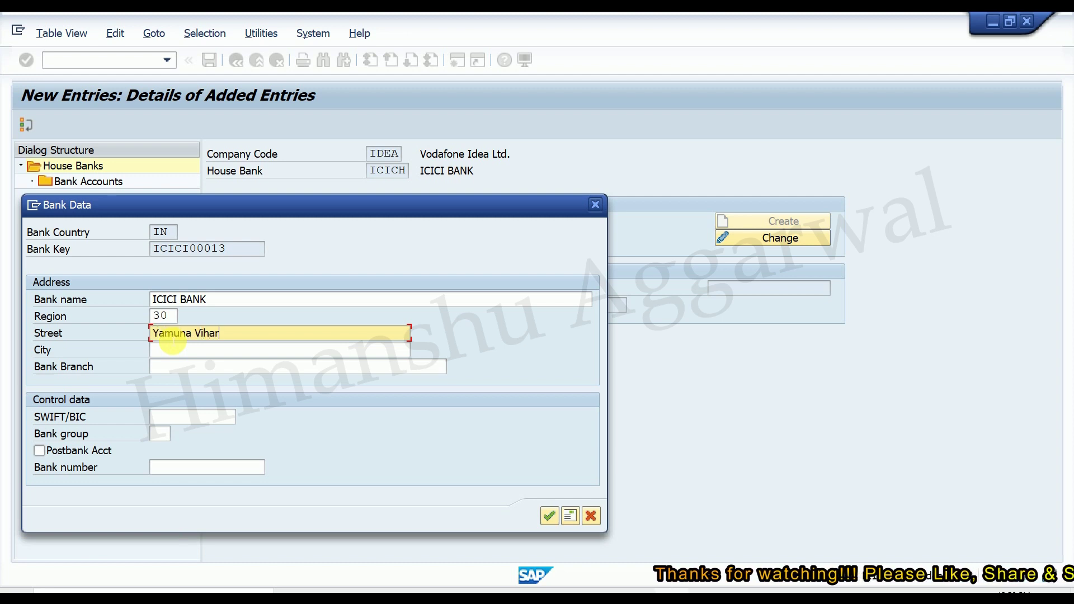
Enter city Delhi, bank branch Yamuna Vihar and SWIFT/BIC icic0001360.
click(175, 351)
text(Delhi)
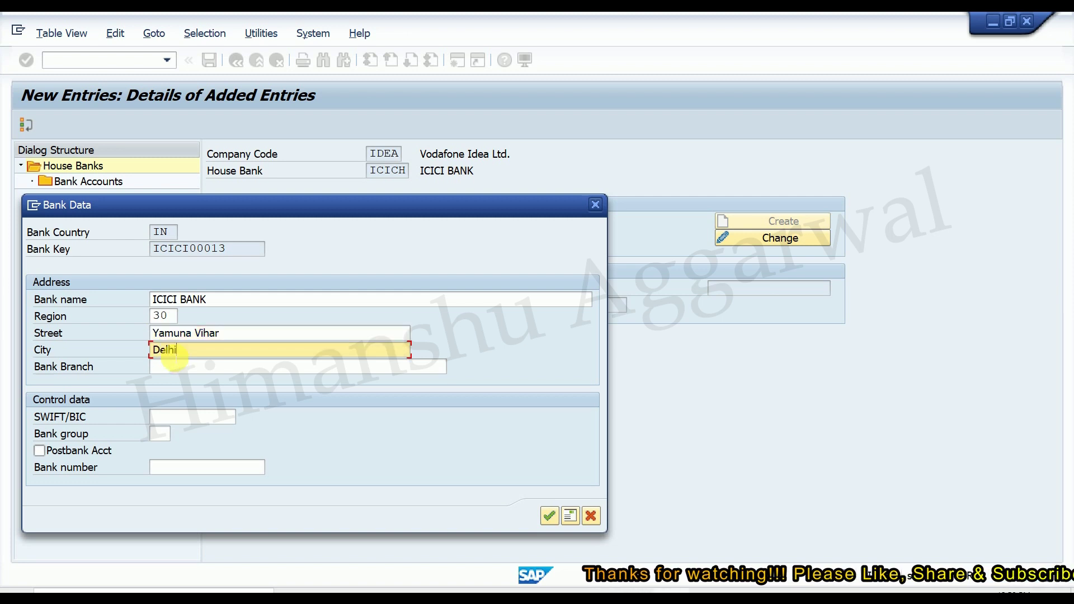
click(183, 367)
text(Yamuna )
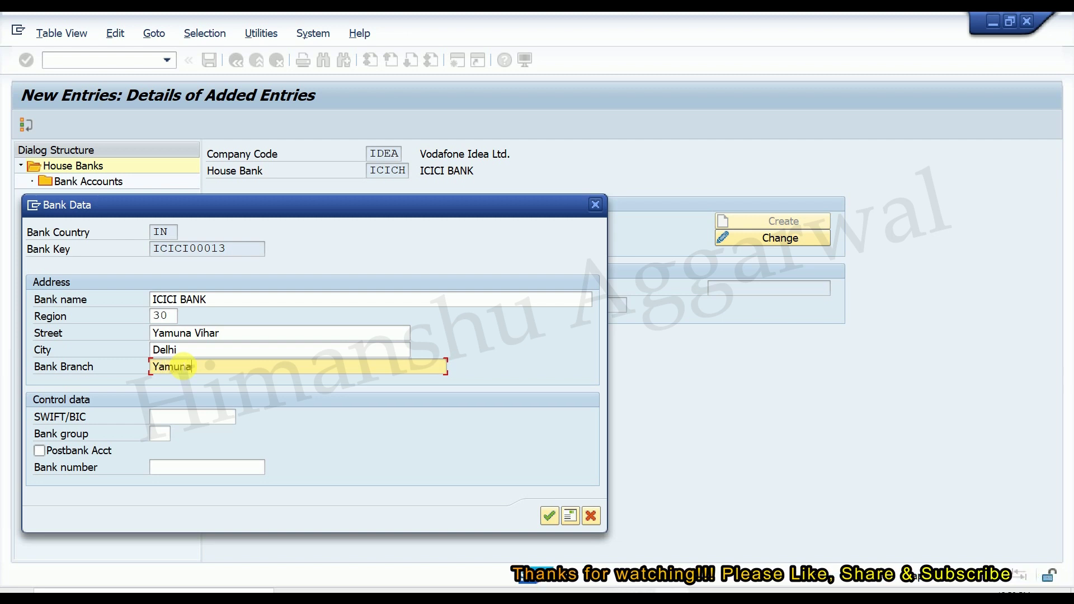
text(Vihar)
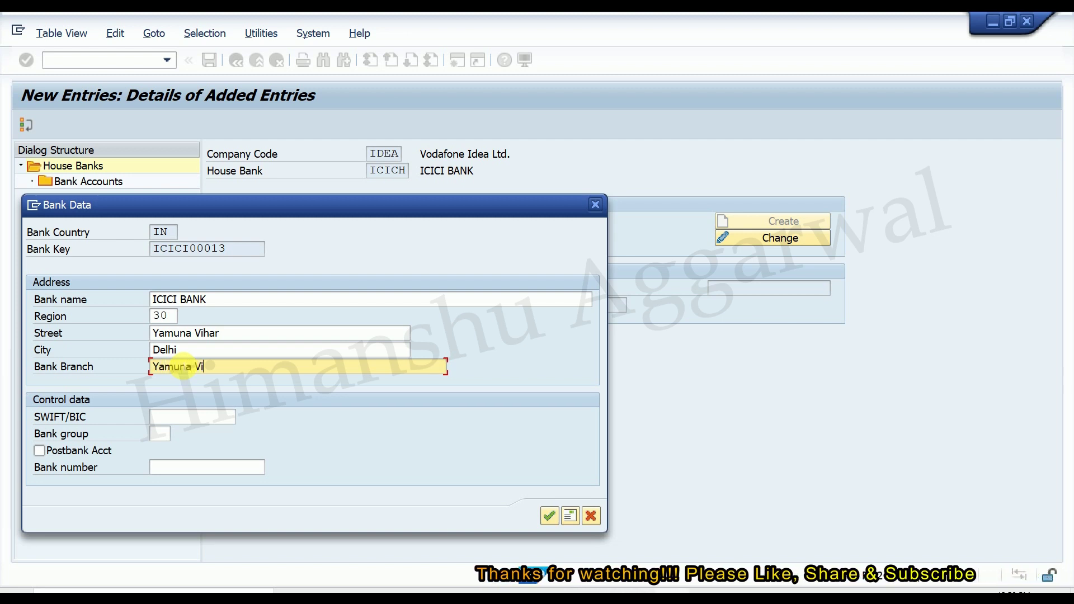
click(184, 416)
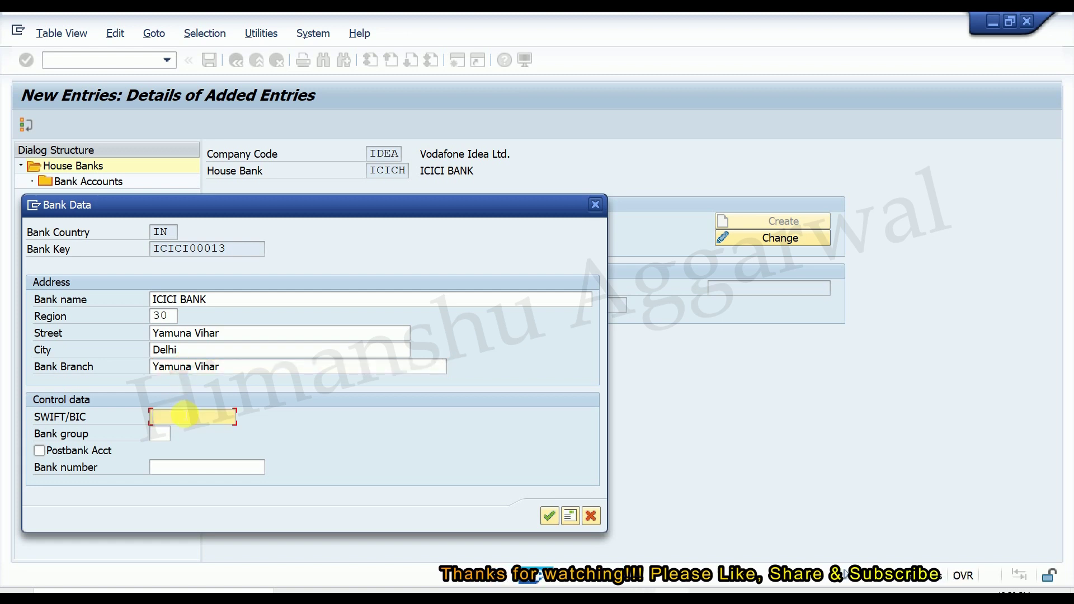
text(icic)
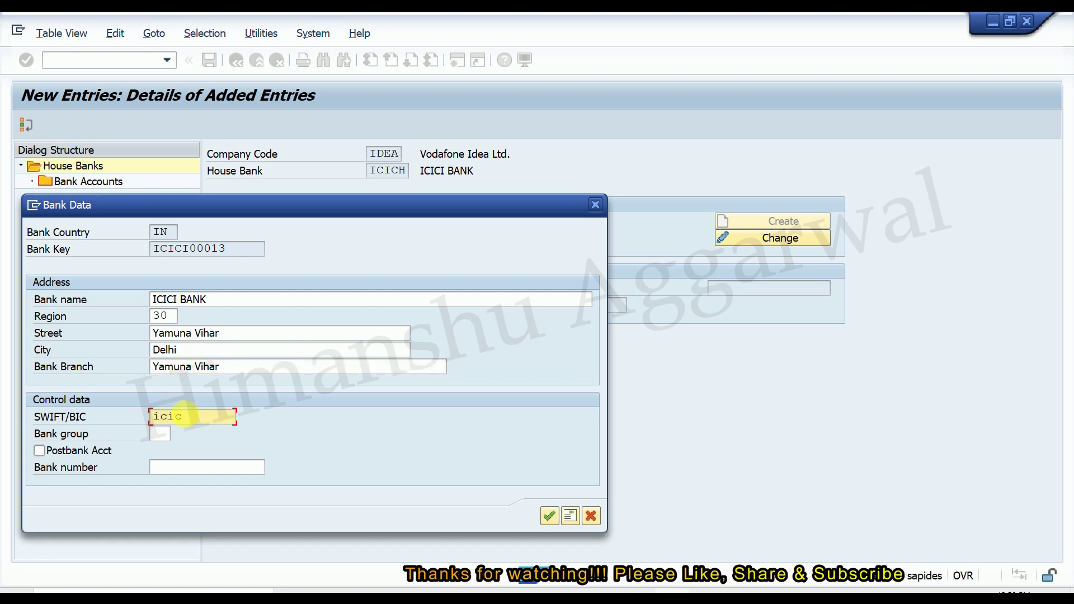
text(0001360)
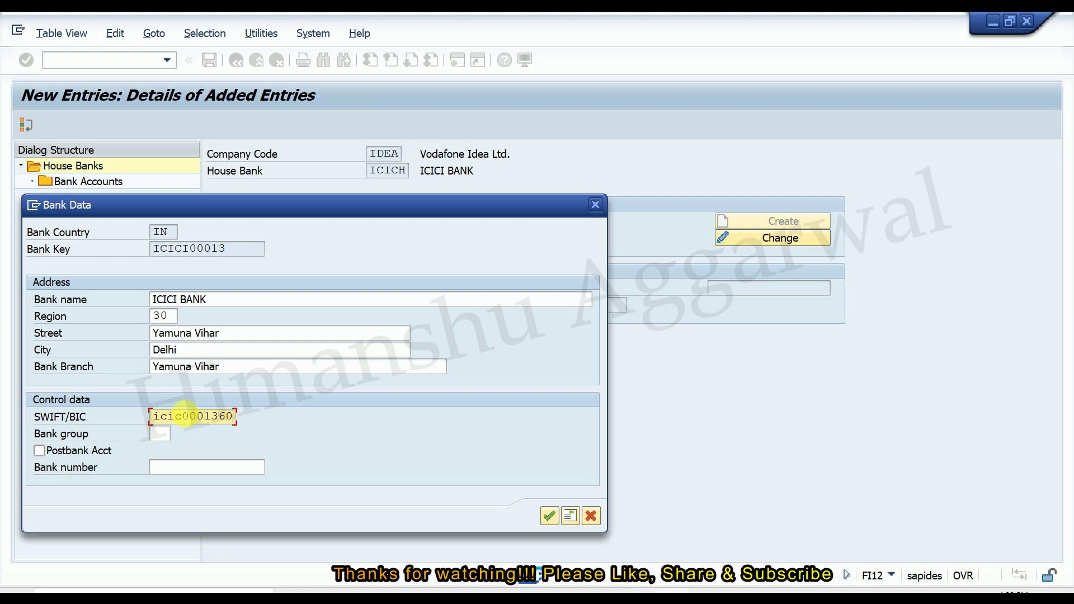
Accept the ICICI BANK data, review its address details, and save house bank ICICH.
click(555, 515)
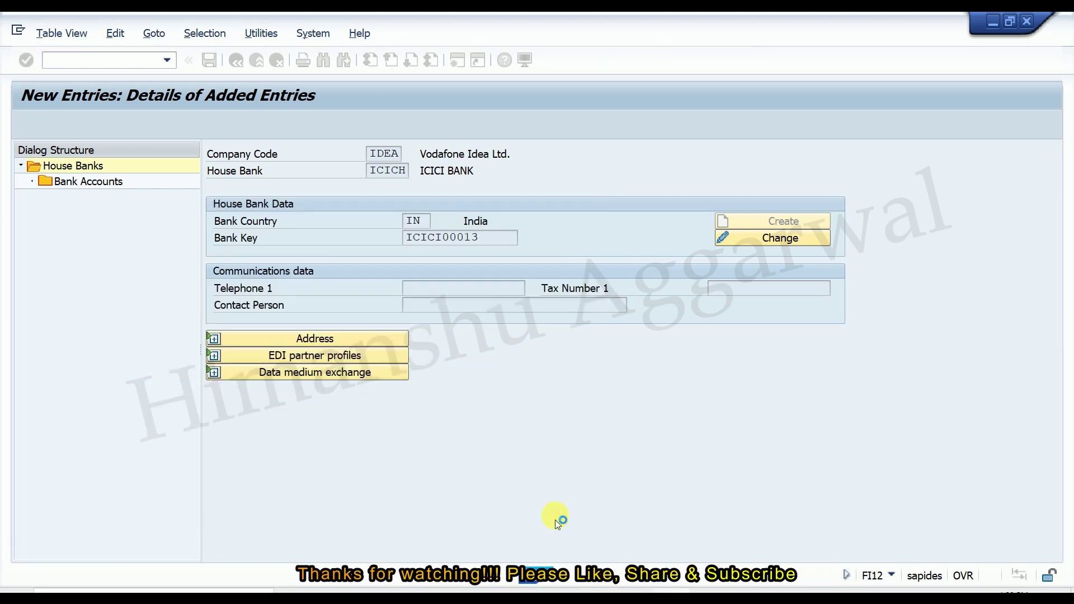
click(333, 338)
scroll(391, 330, down, 1)
scroll(425, 324, up, 1)
click(452, 288)
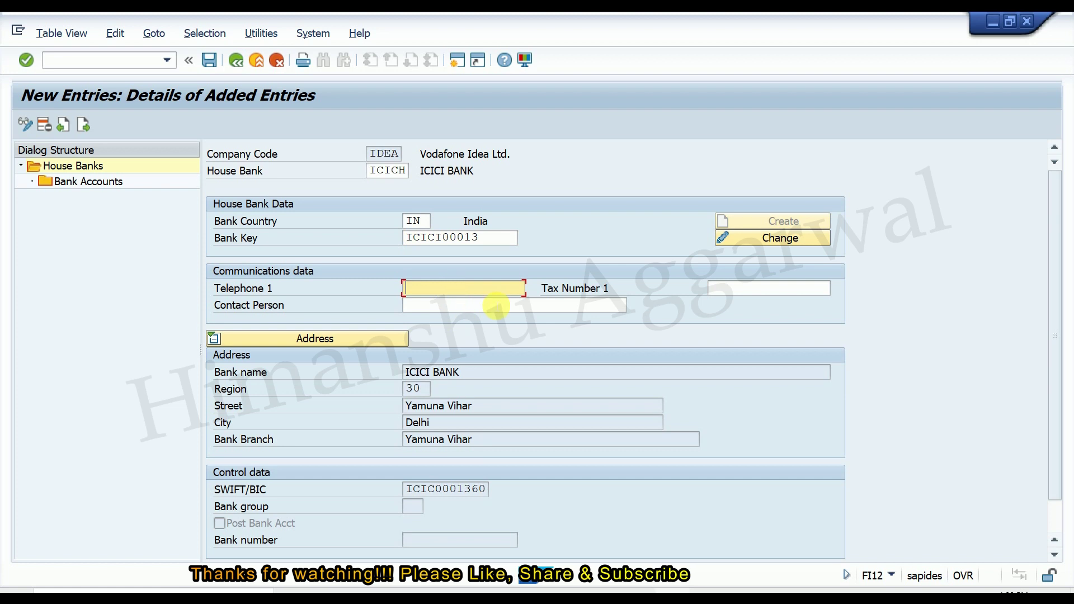
click(492, 305)
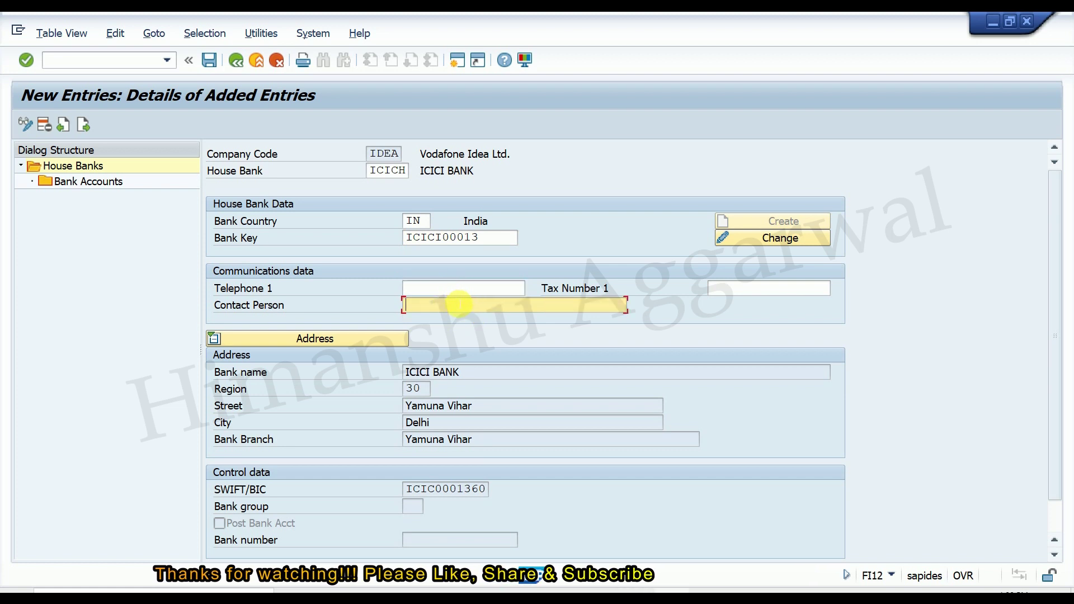
click(210, 60)
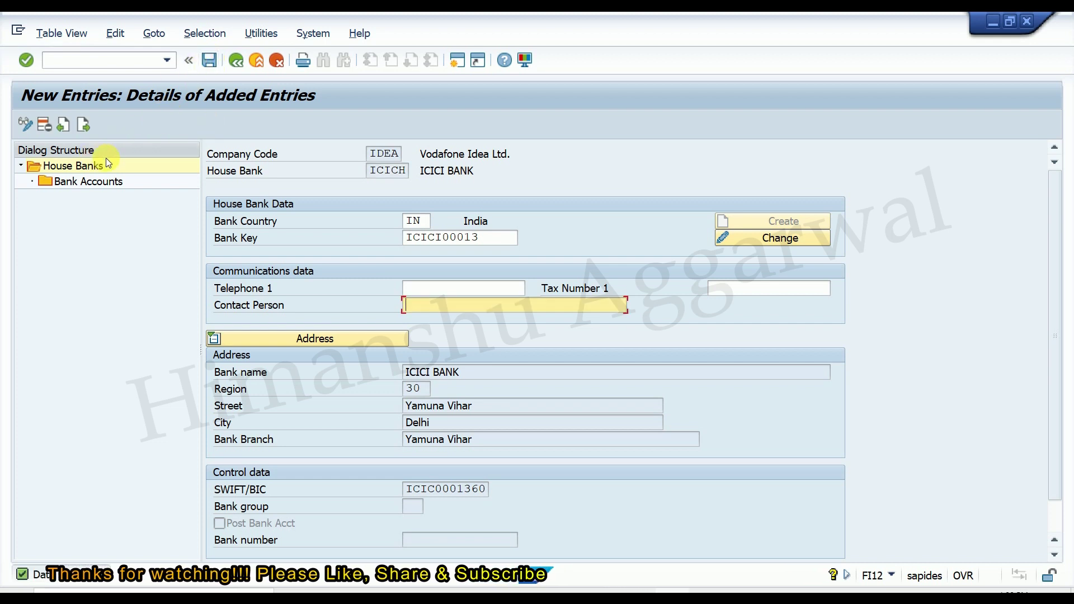
Add a new bank account ICIC1 under ICICH with description ICICI BANK ACCOUNT.
double_click(85, 183)
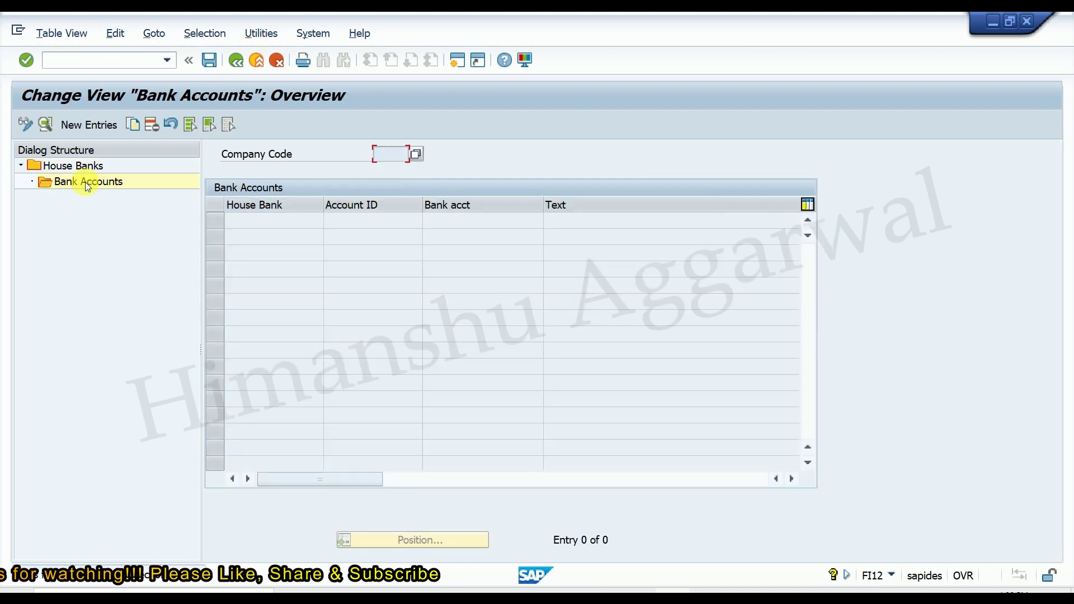
click(79, 124)
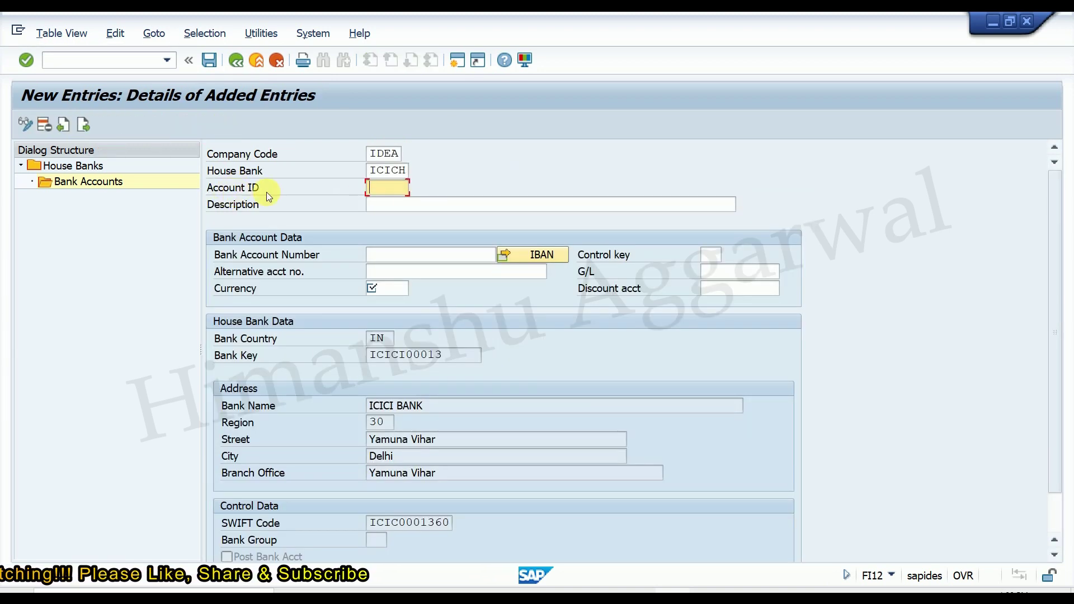
text(icic)
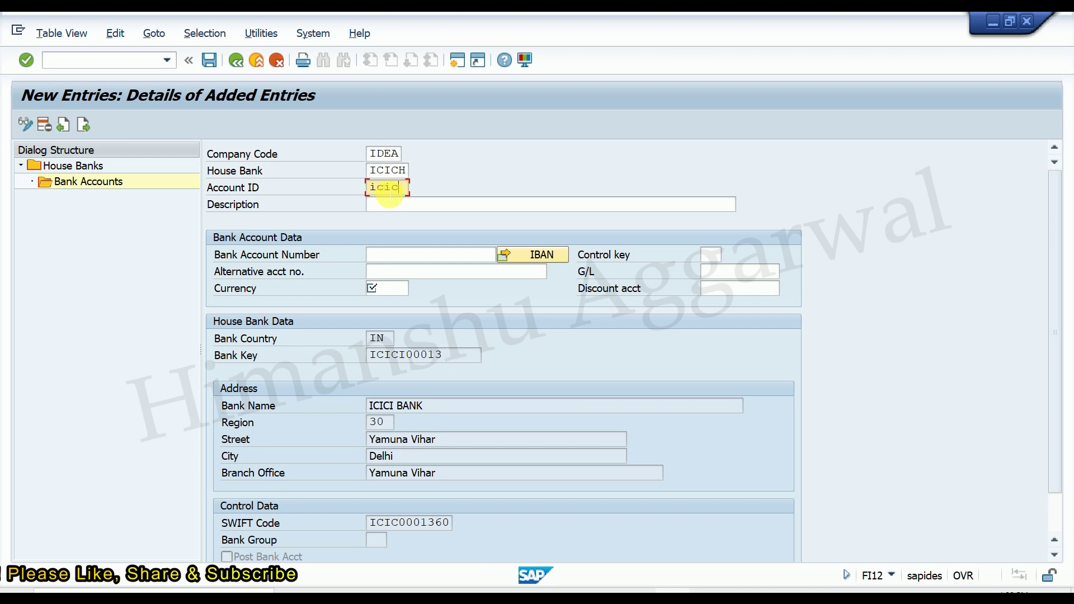
text(1)
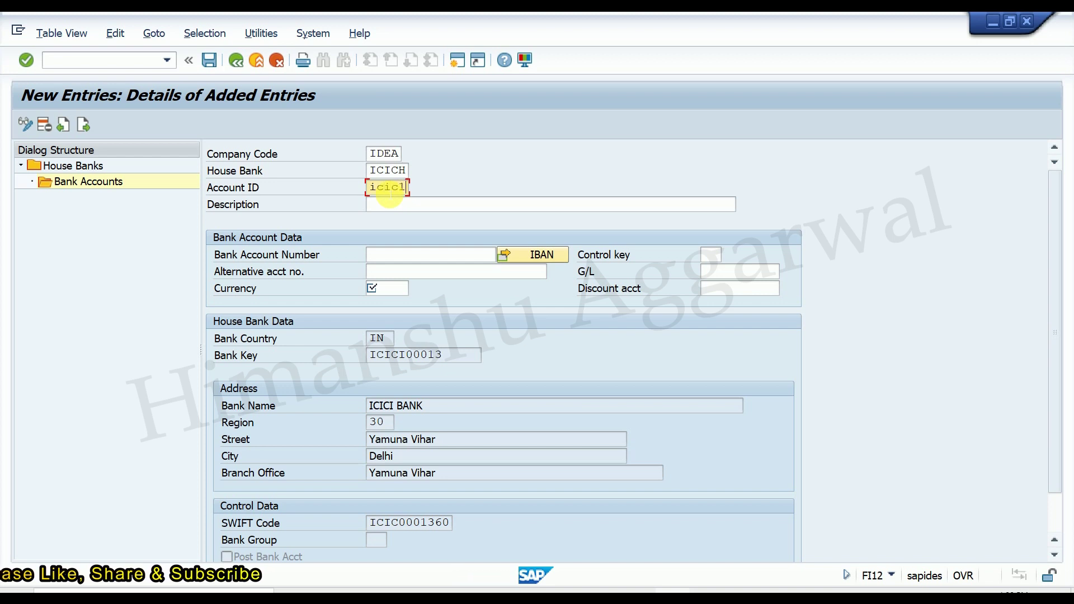
click(410, 208)
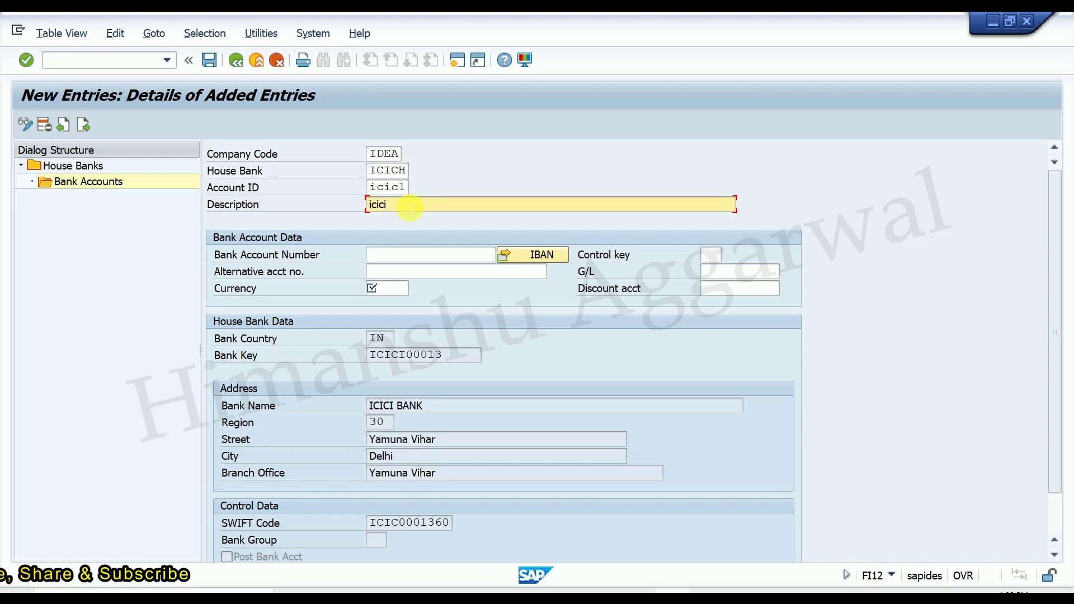
text(ICIC)
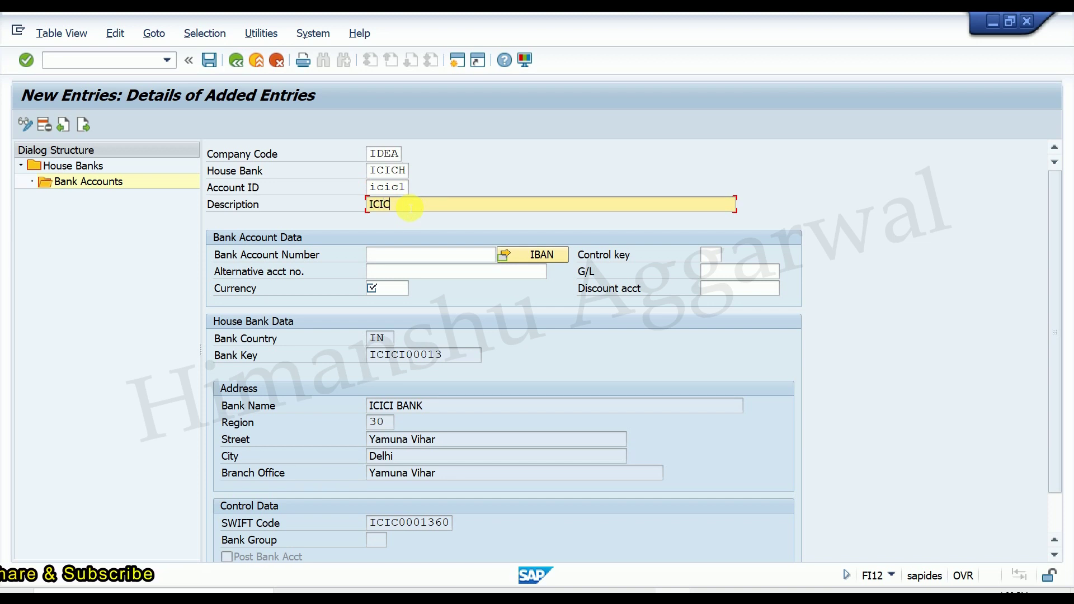
text(I BAN)
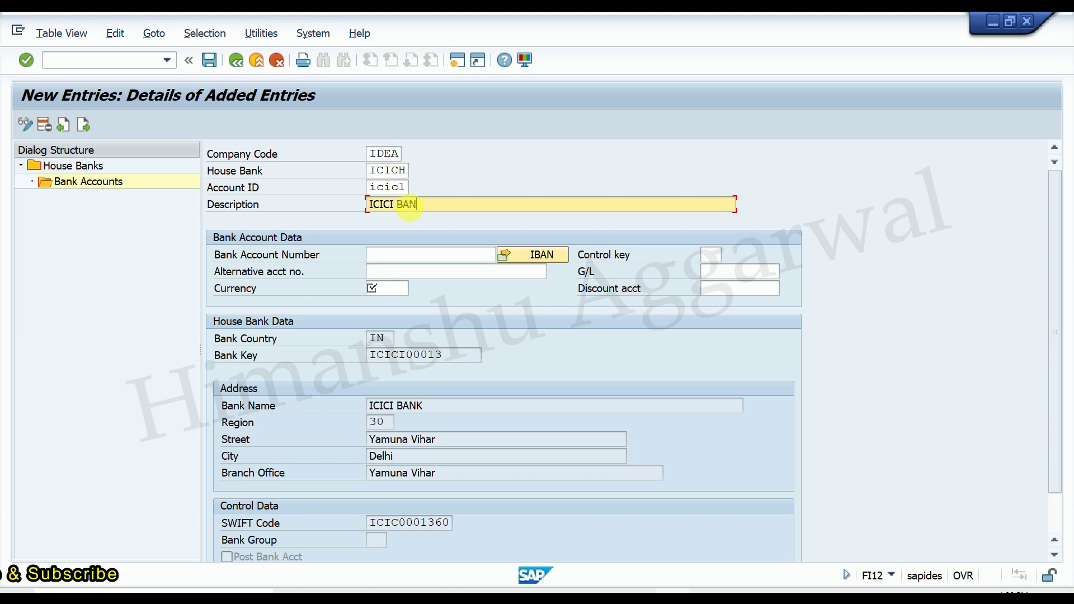
text(K ACCOUNT)
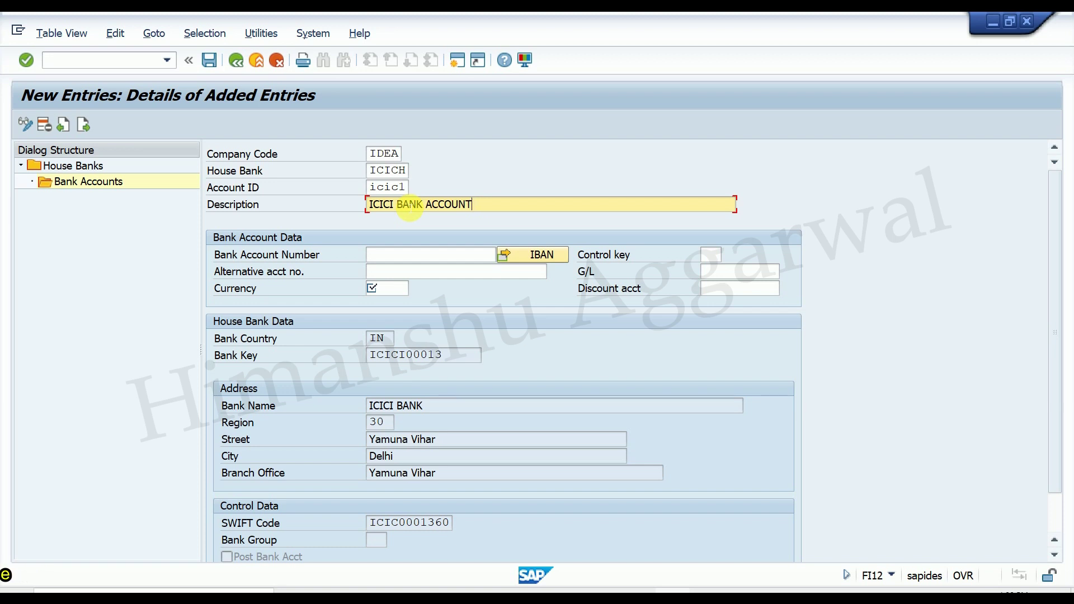
Enter the bank account number and currency INR, validate, and save the account.
click(408, 256)
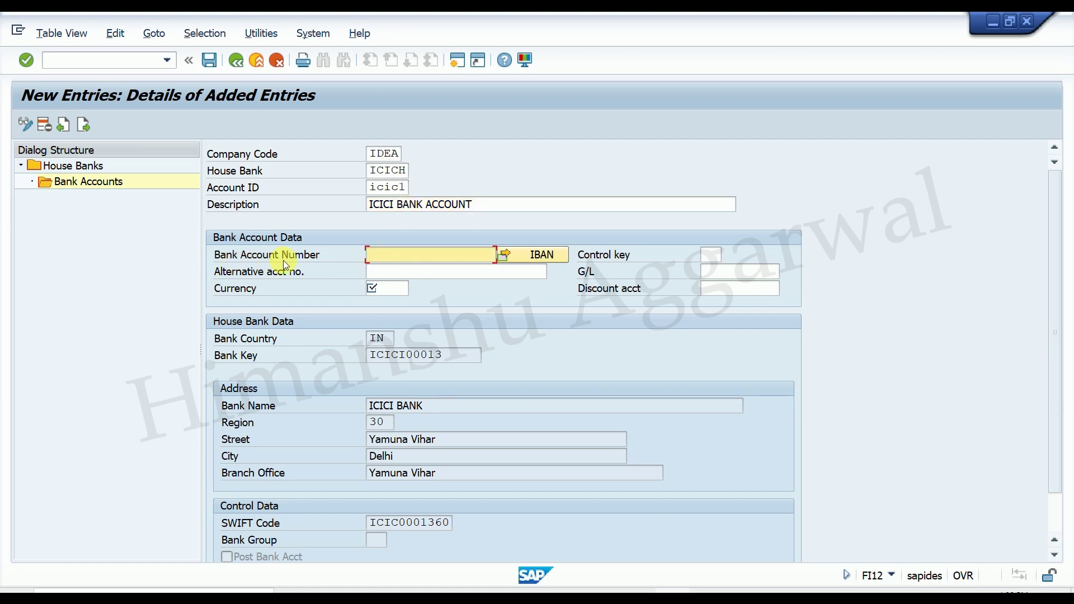
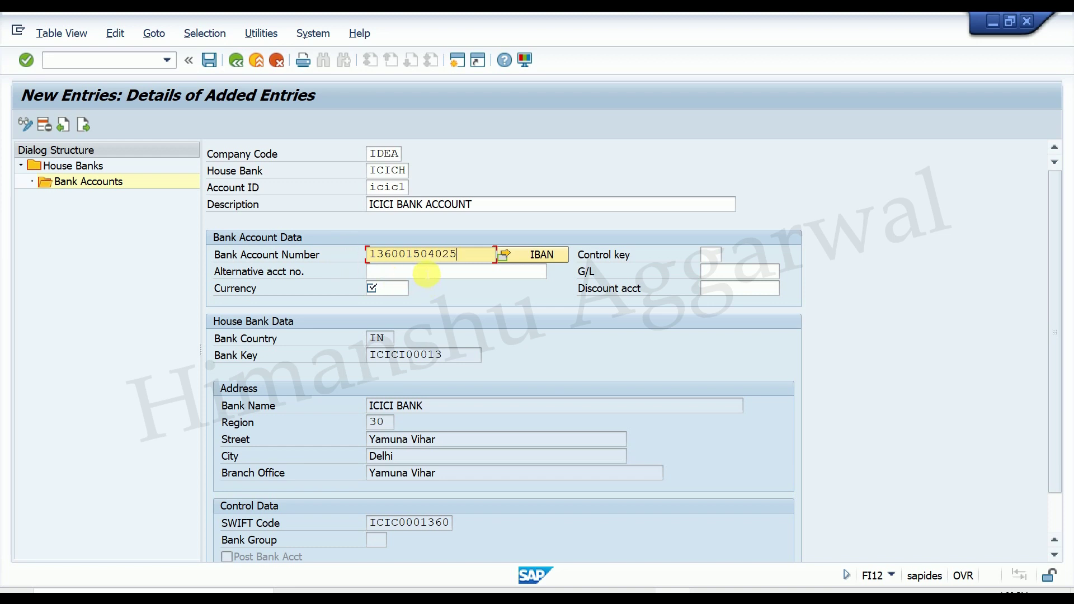
click(426, 274)
click(390, 290)
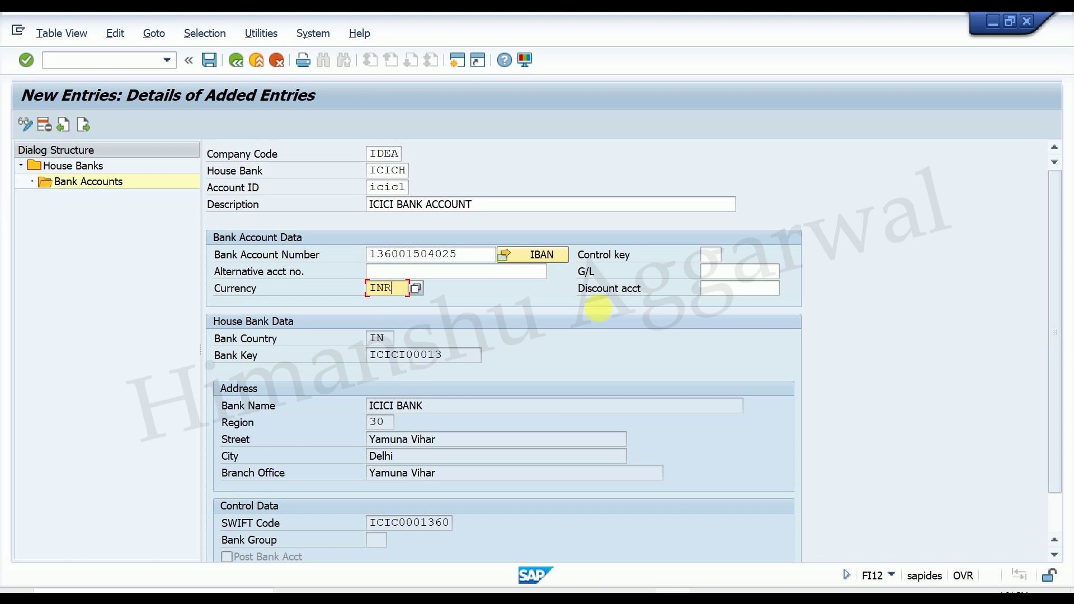
click(730, 271)
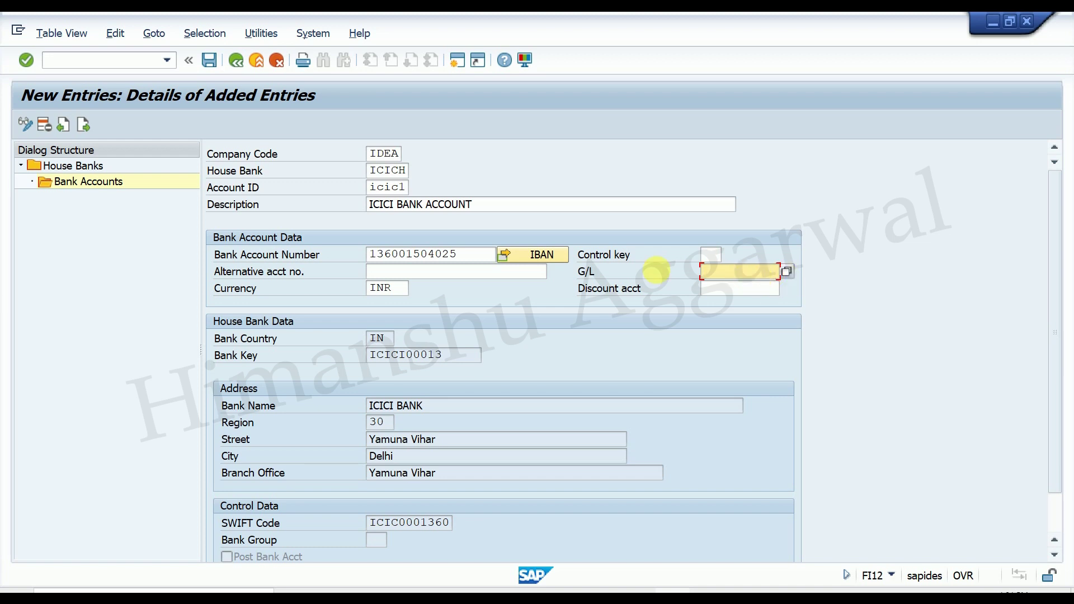
scroll(659, 328, down, 1)
scroll(656, 330, up, 1)
key(Return)
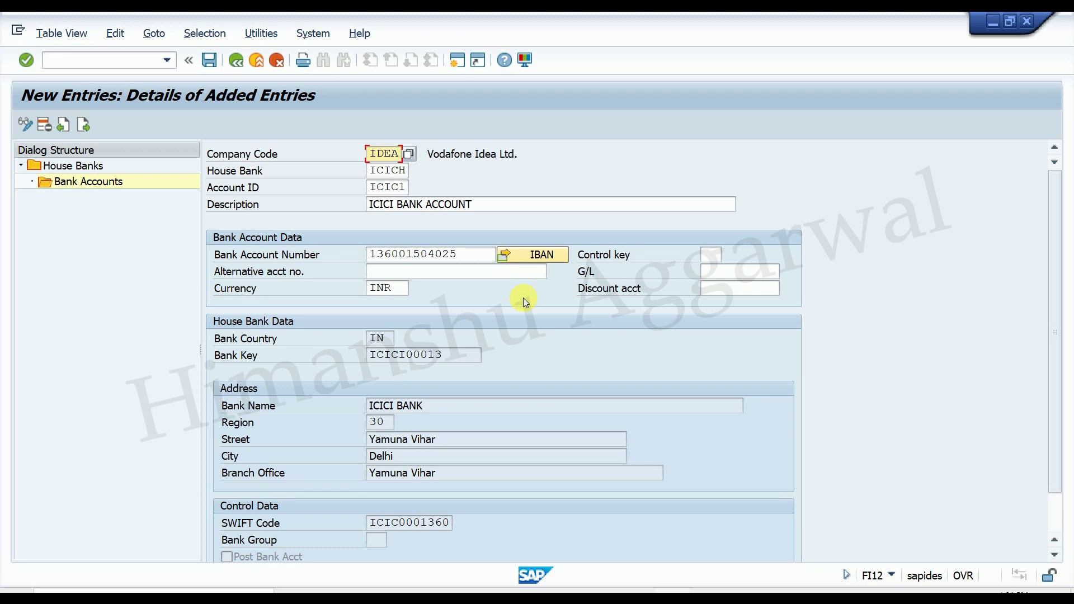
click(208, 61)
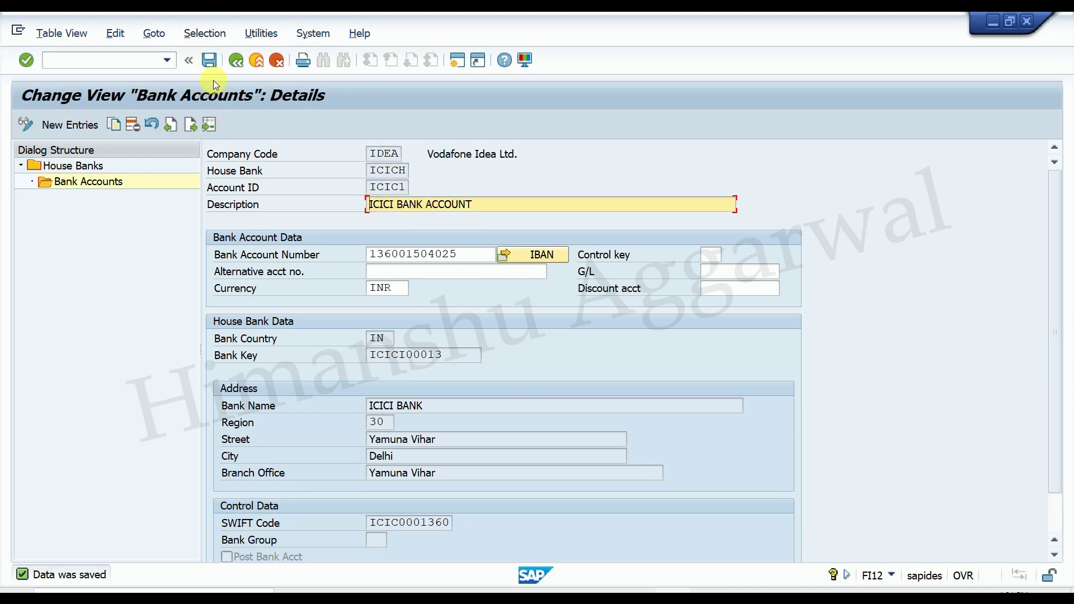
Save bank account ICIC1, back out to the house bank details, and return to the Excel SAP NOTES workbook.
click(209, 60)
click(209, 60)
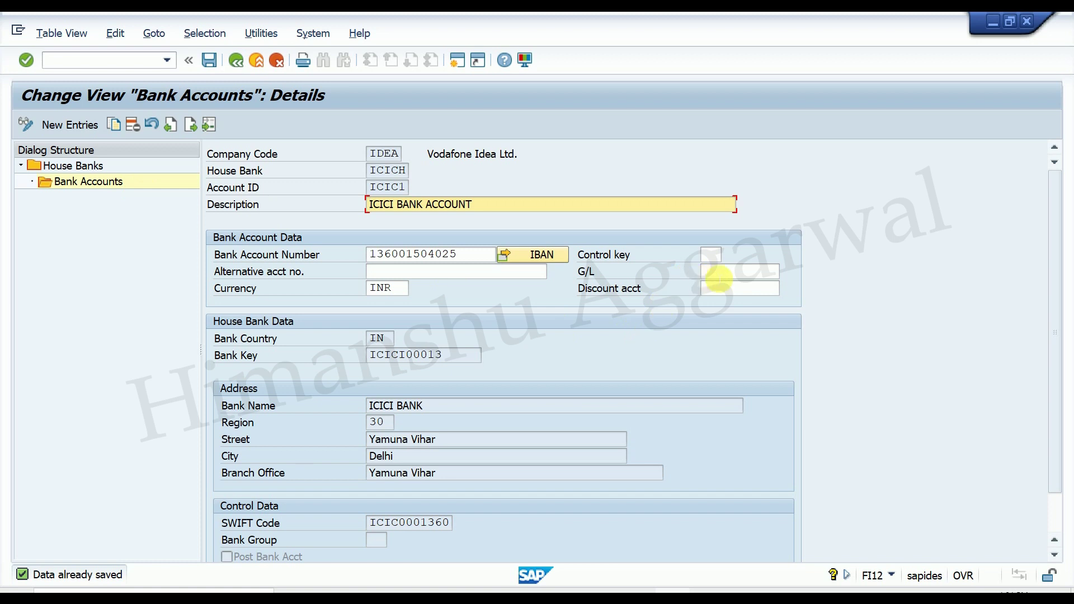
click(722, 272)
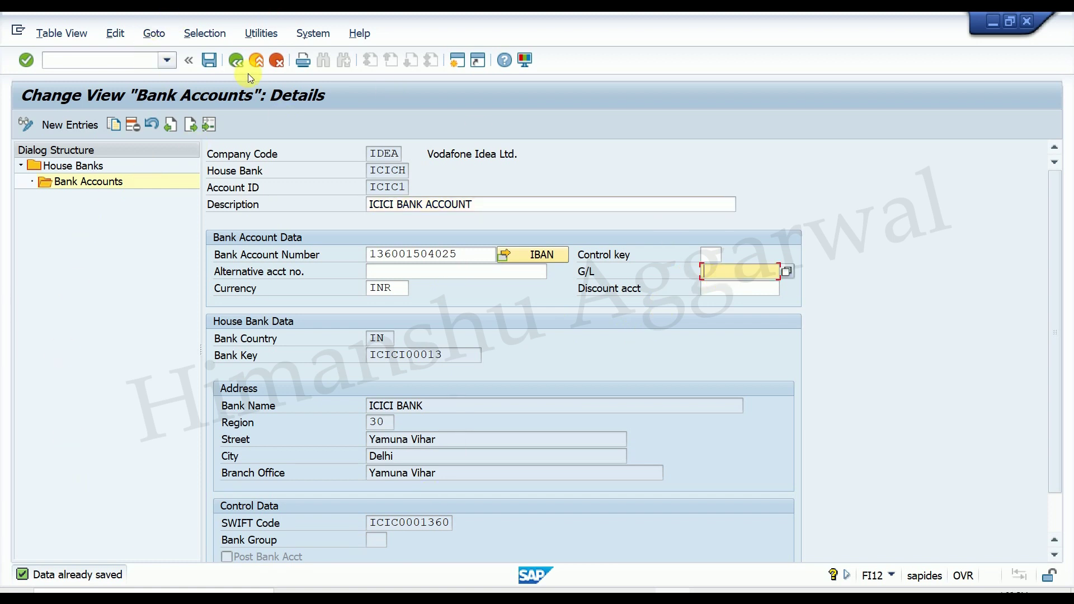
click(234, 60)
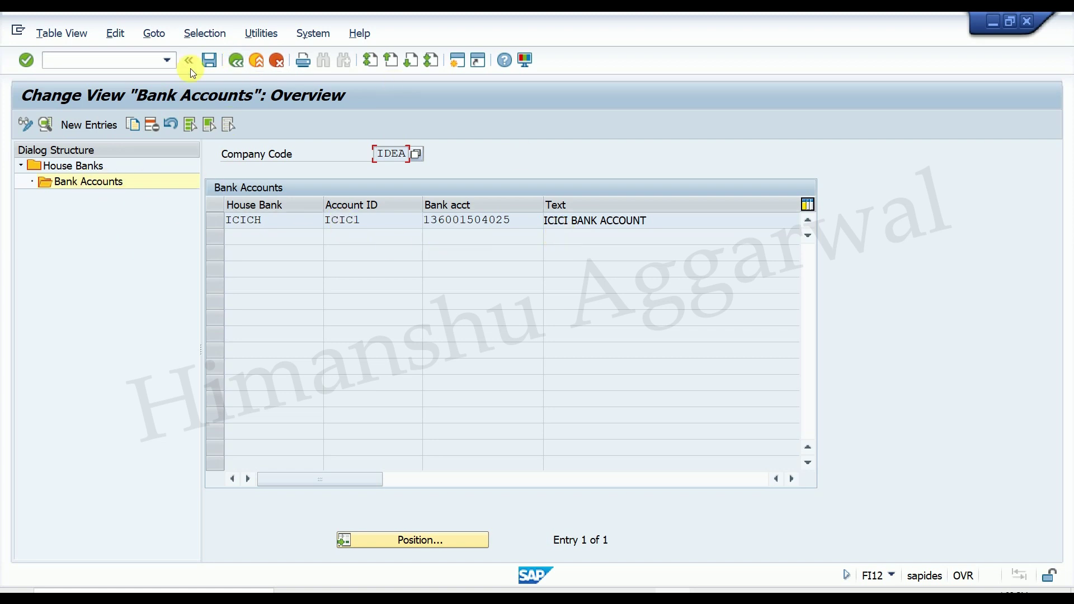
click(236, 60)
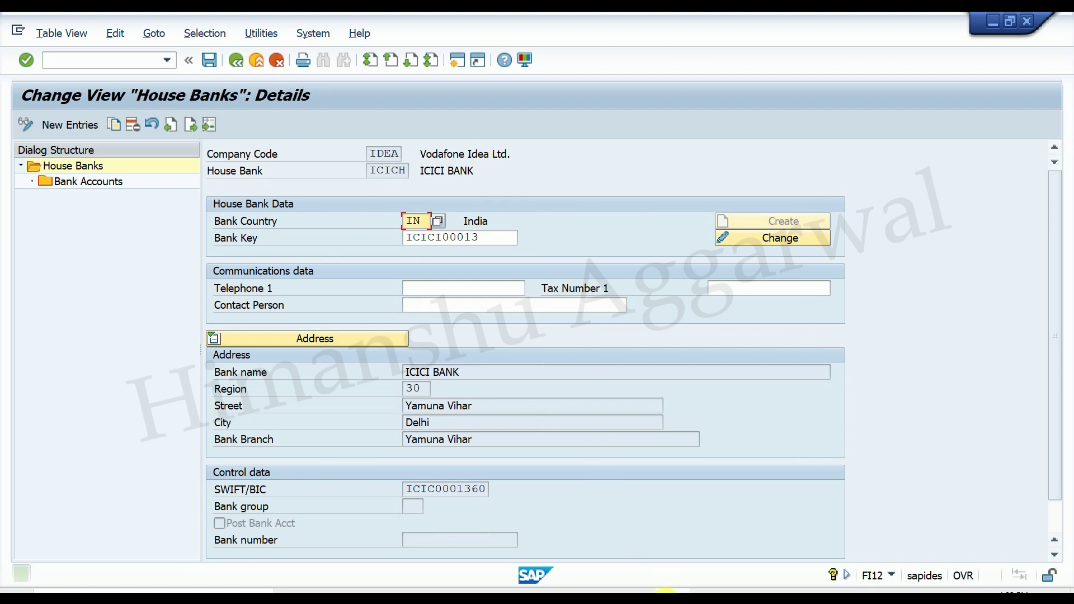
click(644, 601)
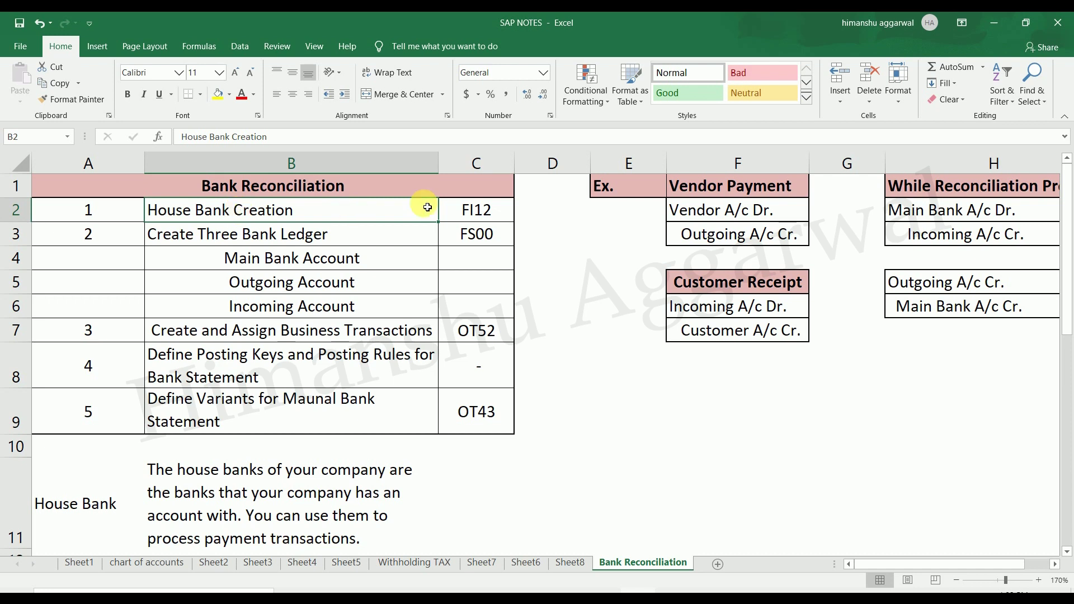
click(485, 215)
click(297, 215)
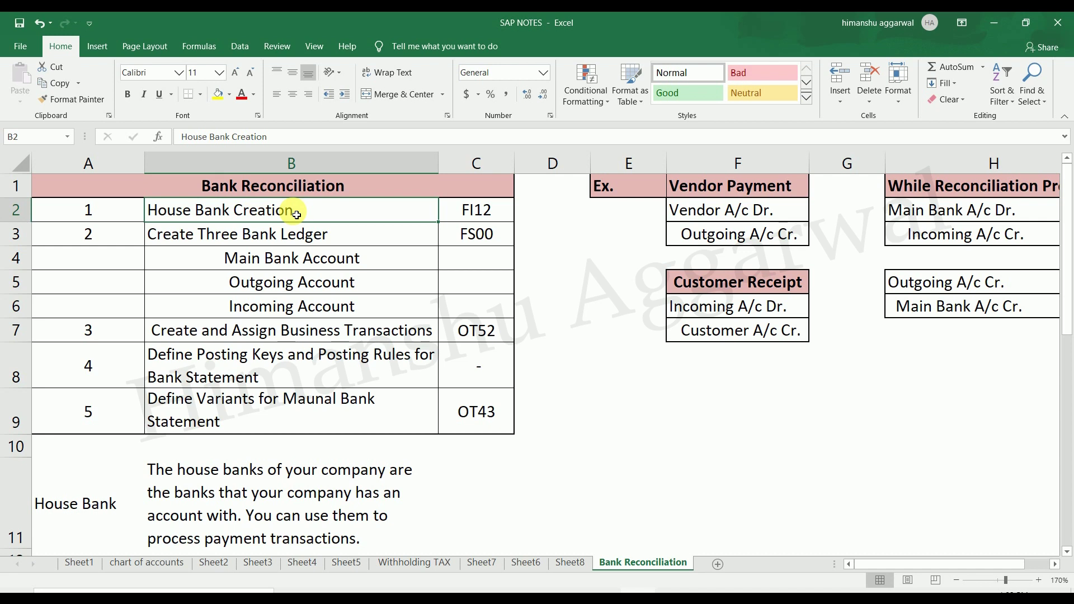
drag(189, 235, 453, 316)
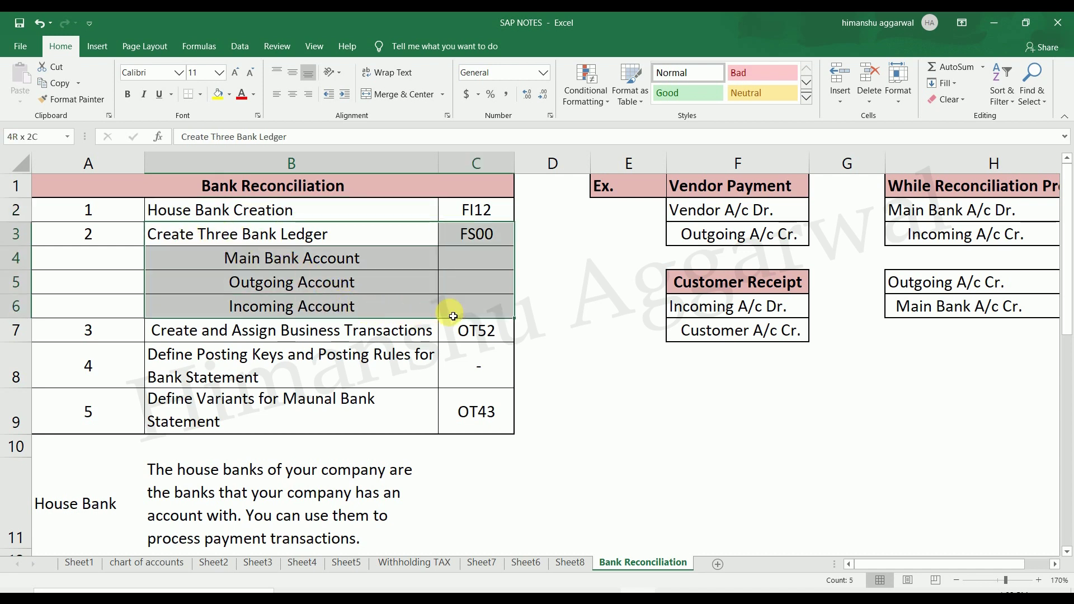
click(377, 285)
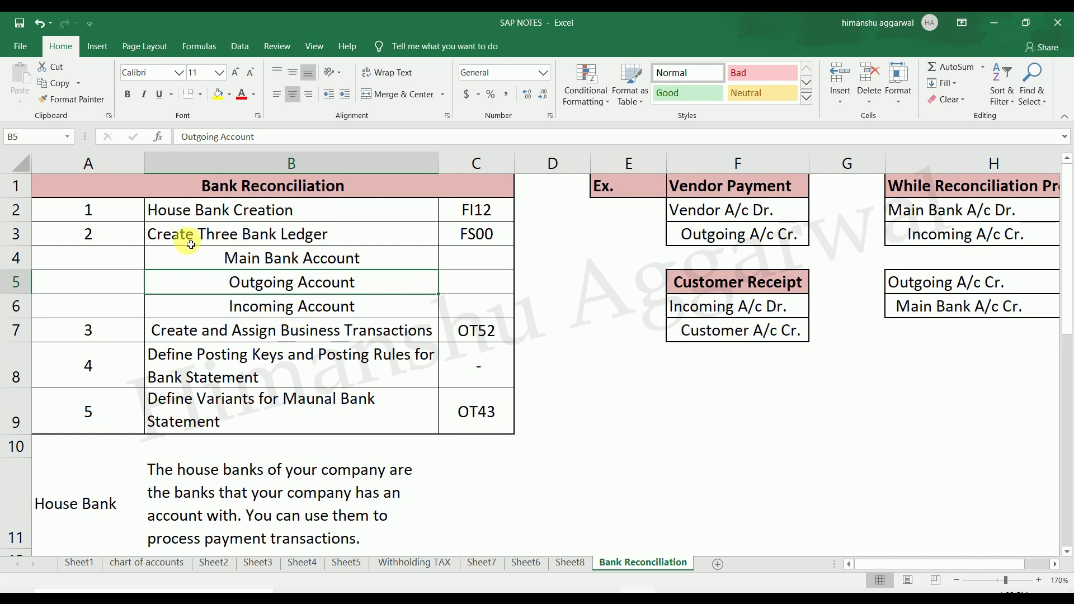
drag(307, 255, 316, 304)
click(611, 363)
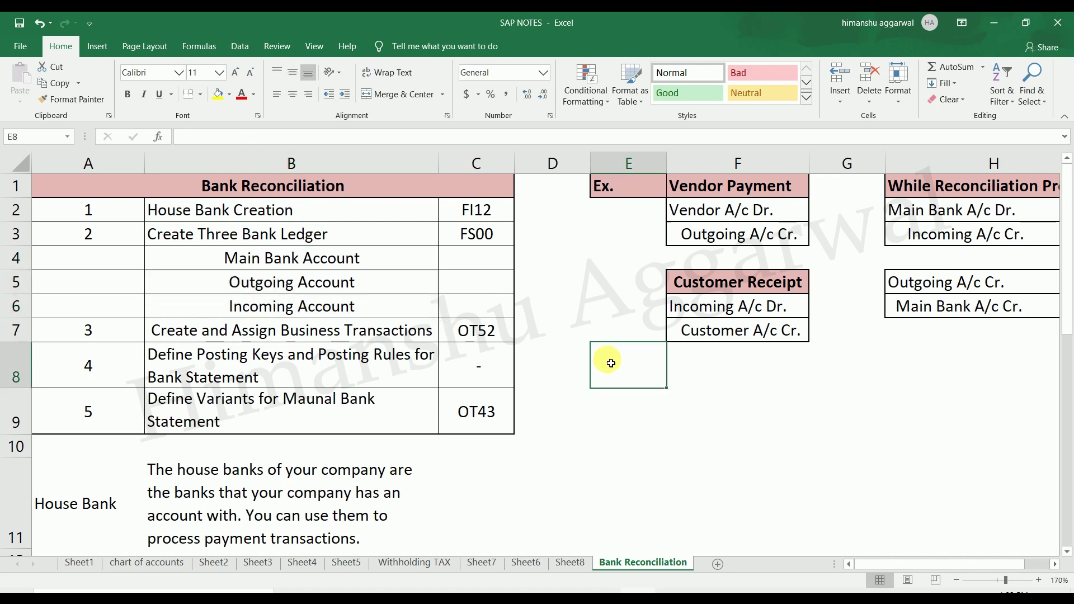
click(559, 307)
click(334, 187)
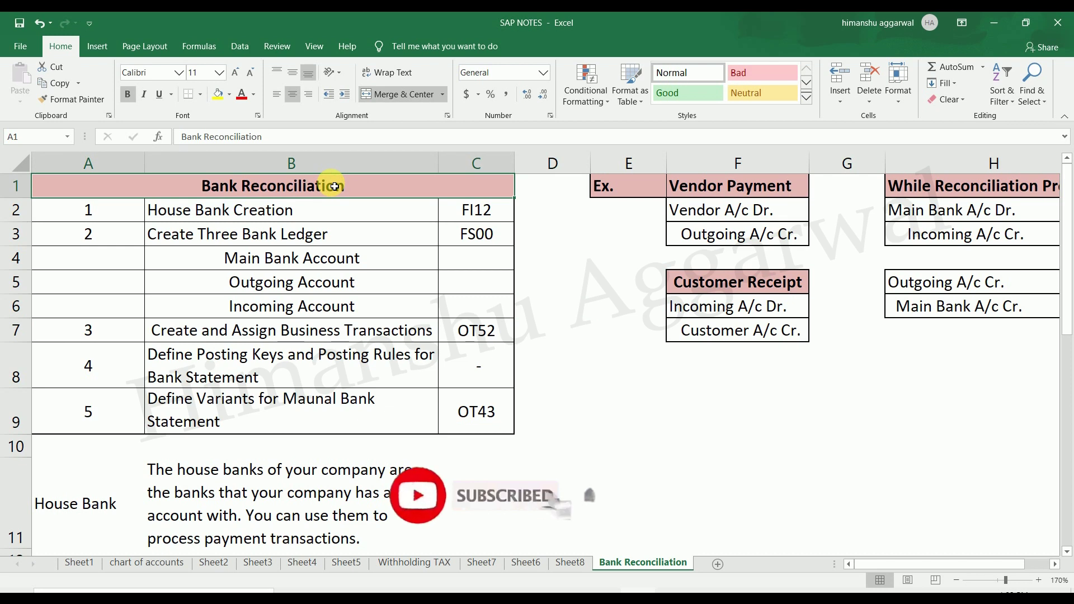